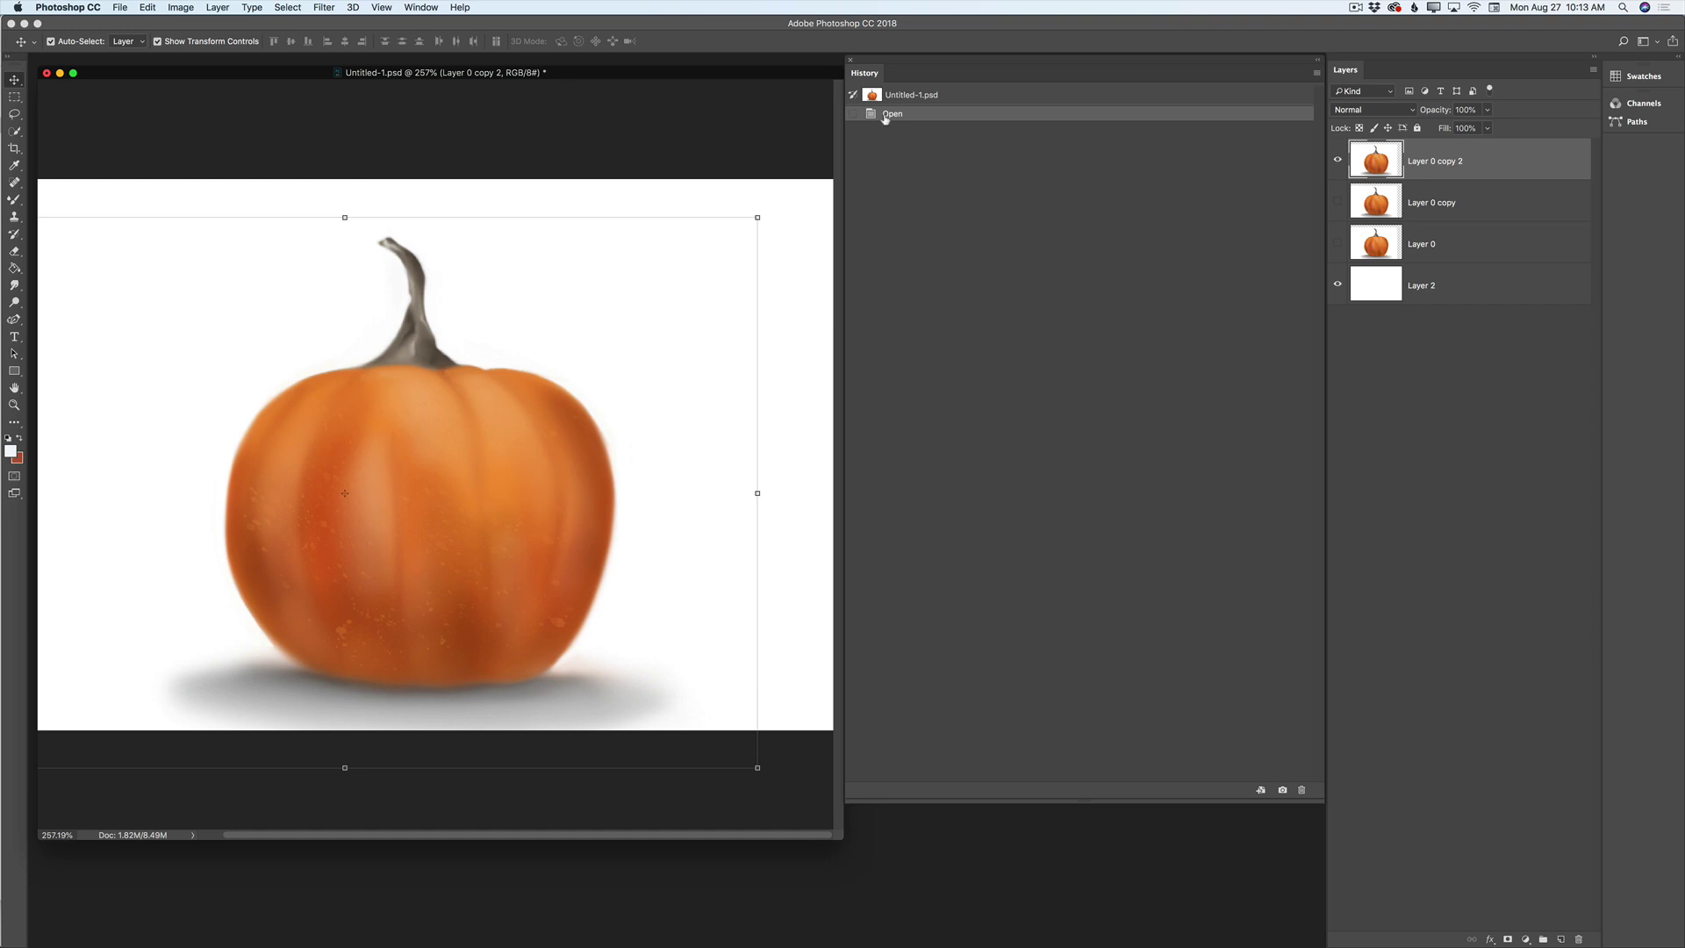
Step: Return the pumpkin document to its Open history state and pick the Mixer Brush tool
click(913, 95)
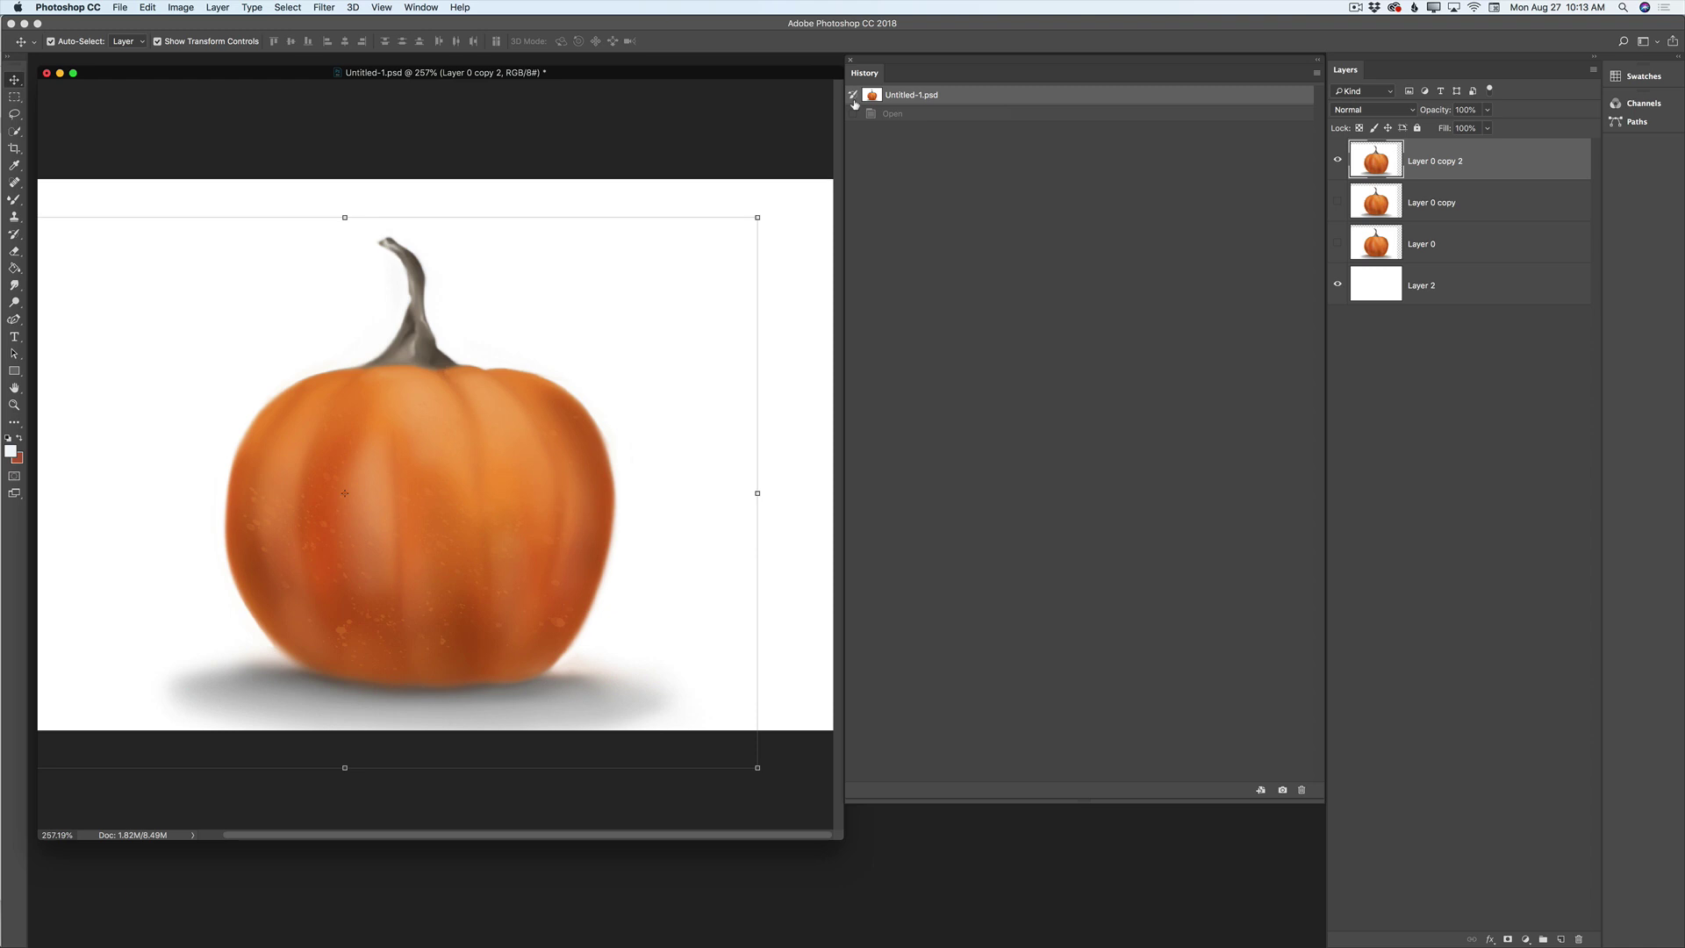
click(897, 116)
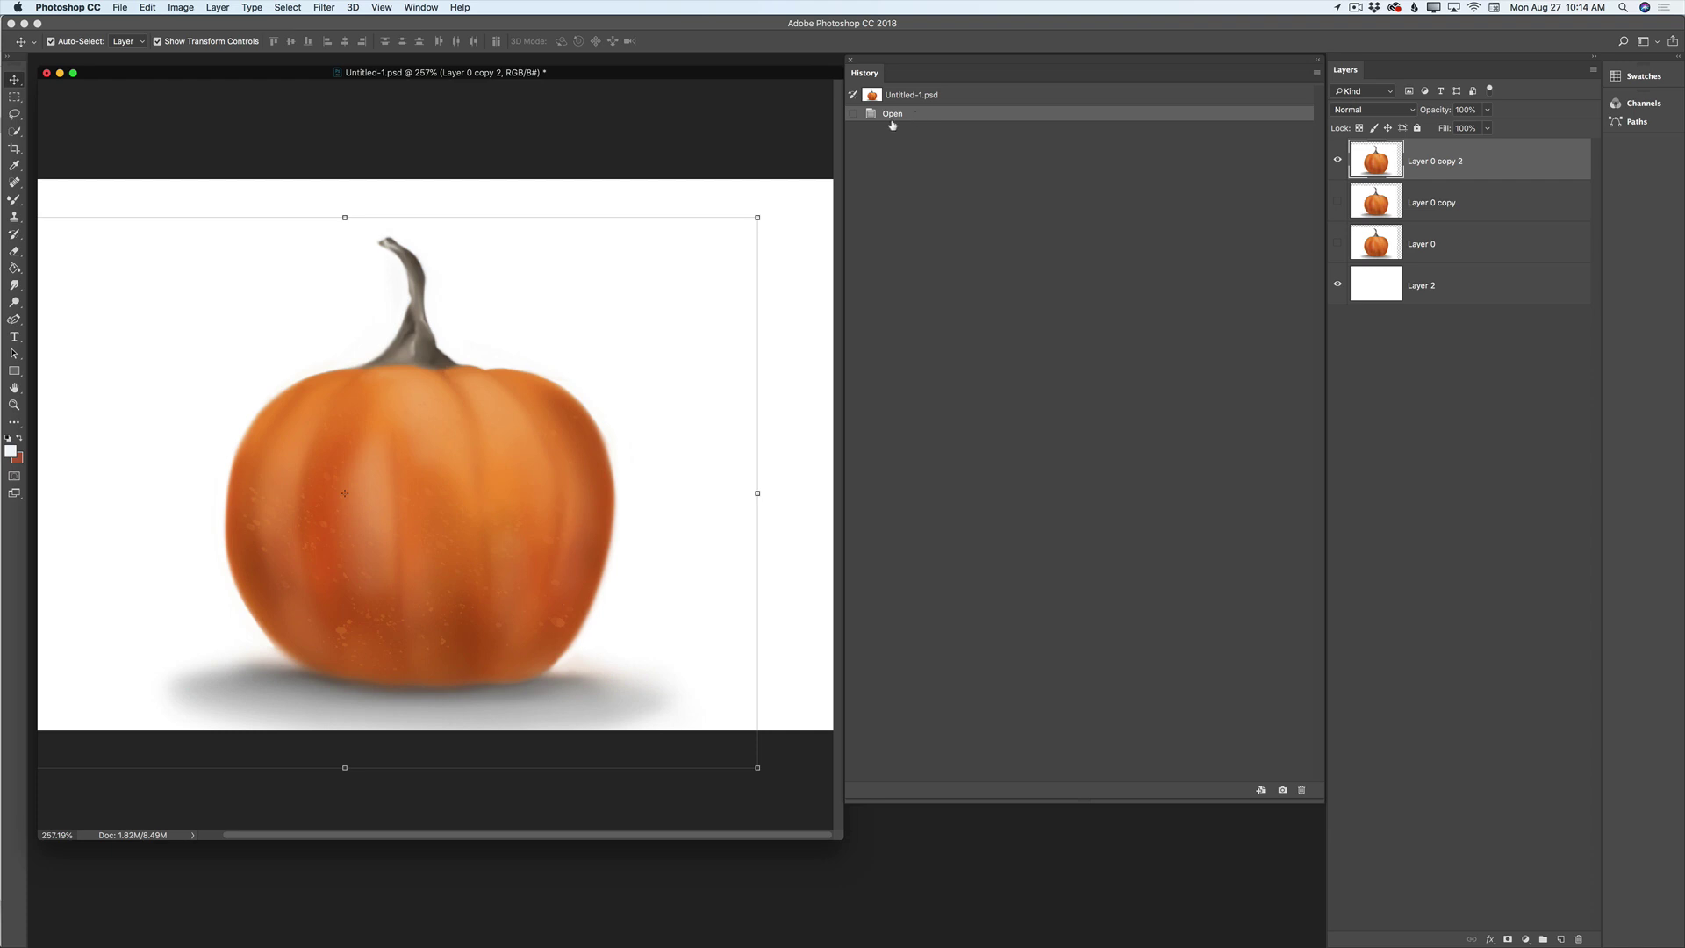
click(14, 200)
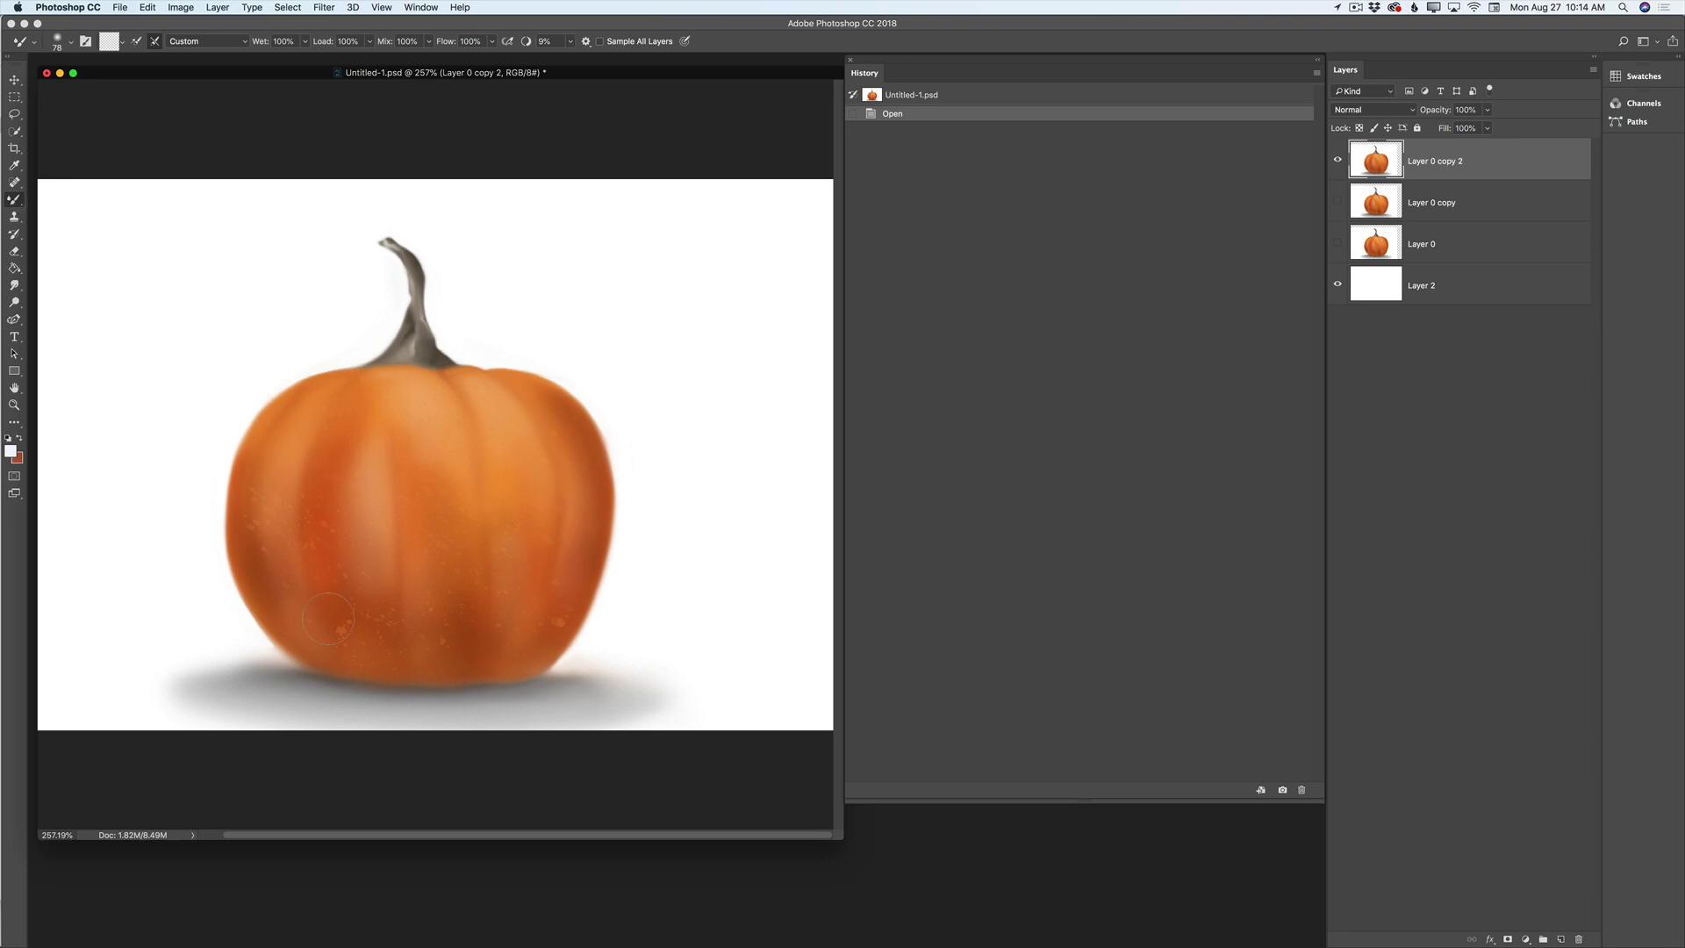
Step: Smudge the pumpkin's left side with three Mixer Brush blending strokes
mouse_move(304, 607)
mouse_down()
mouse_move(285, 474)
mouse_move(269, 563)
mouse_move(273, 488)
mouse_move(311, 459)
mouse_up()
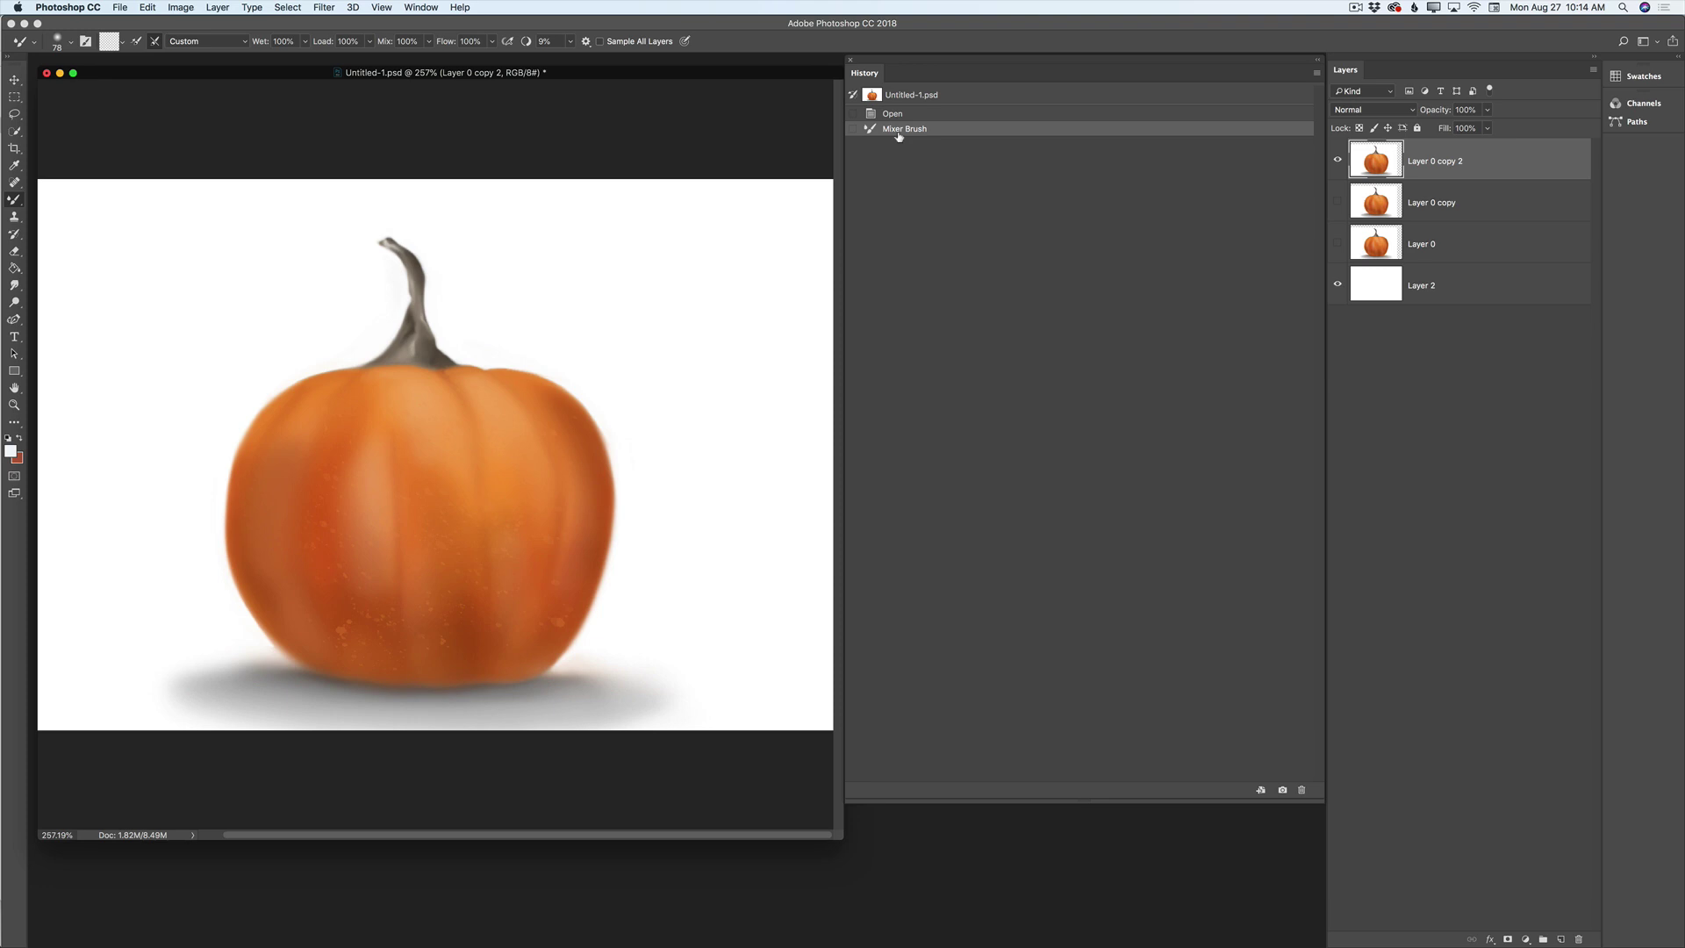
drag(344, 632, 350, 643)
drag(340, 565, 353, 462)
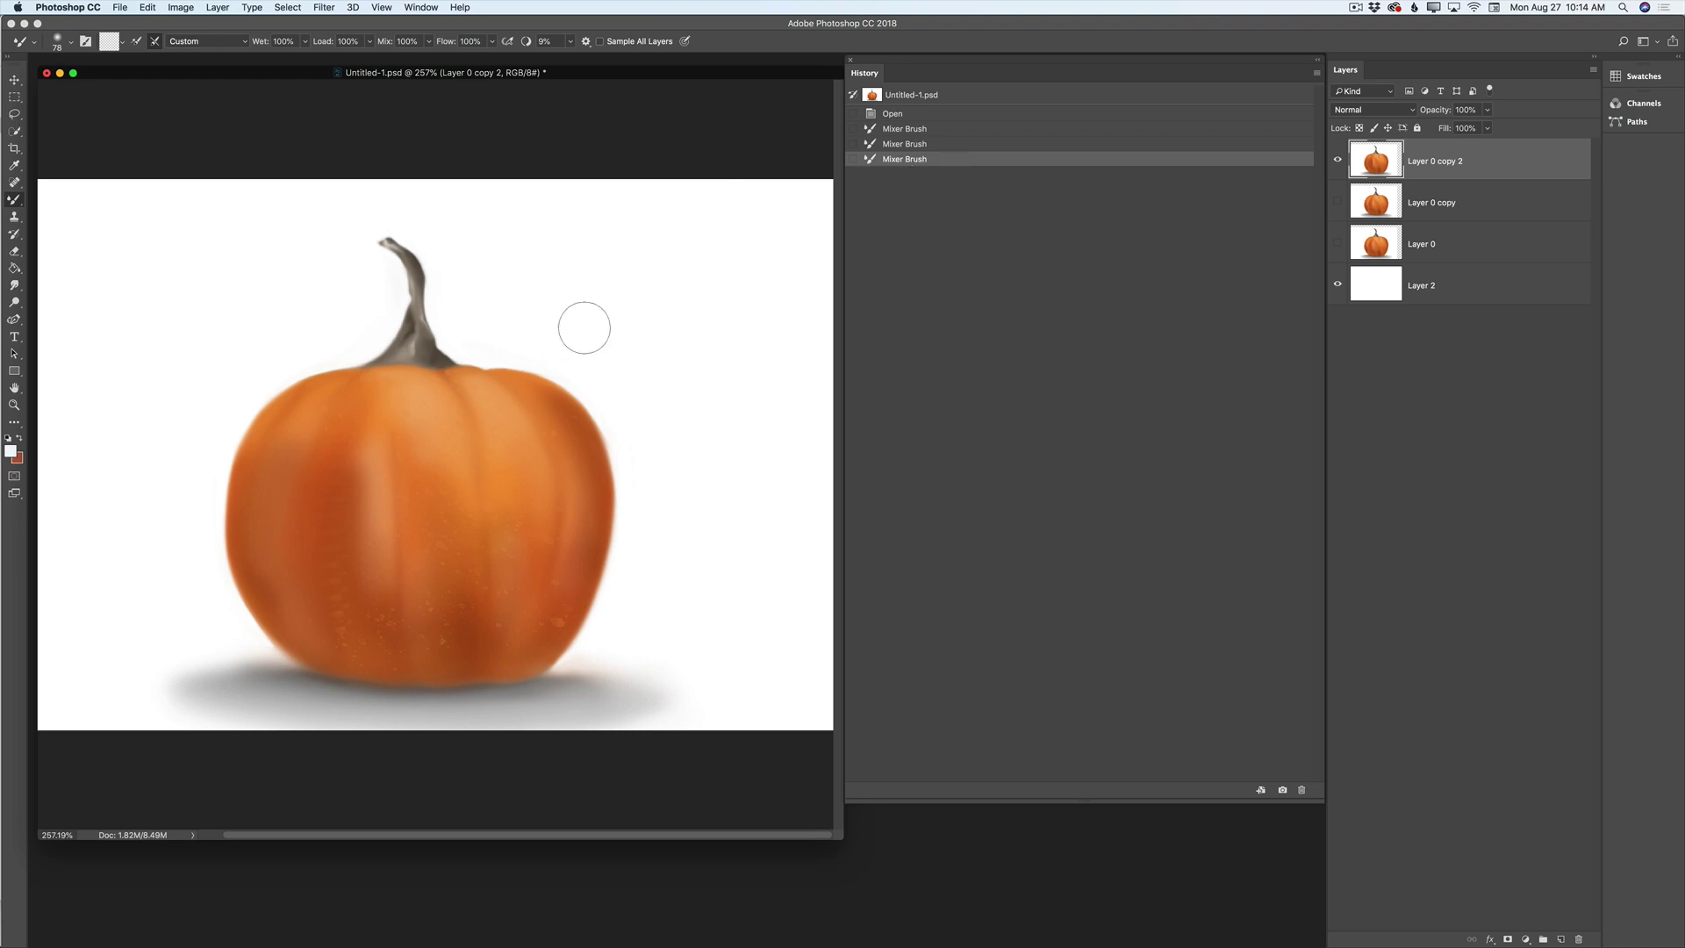
click(16, 81)
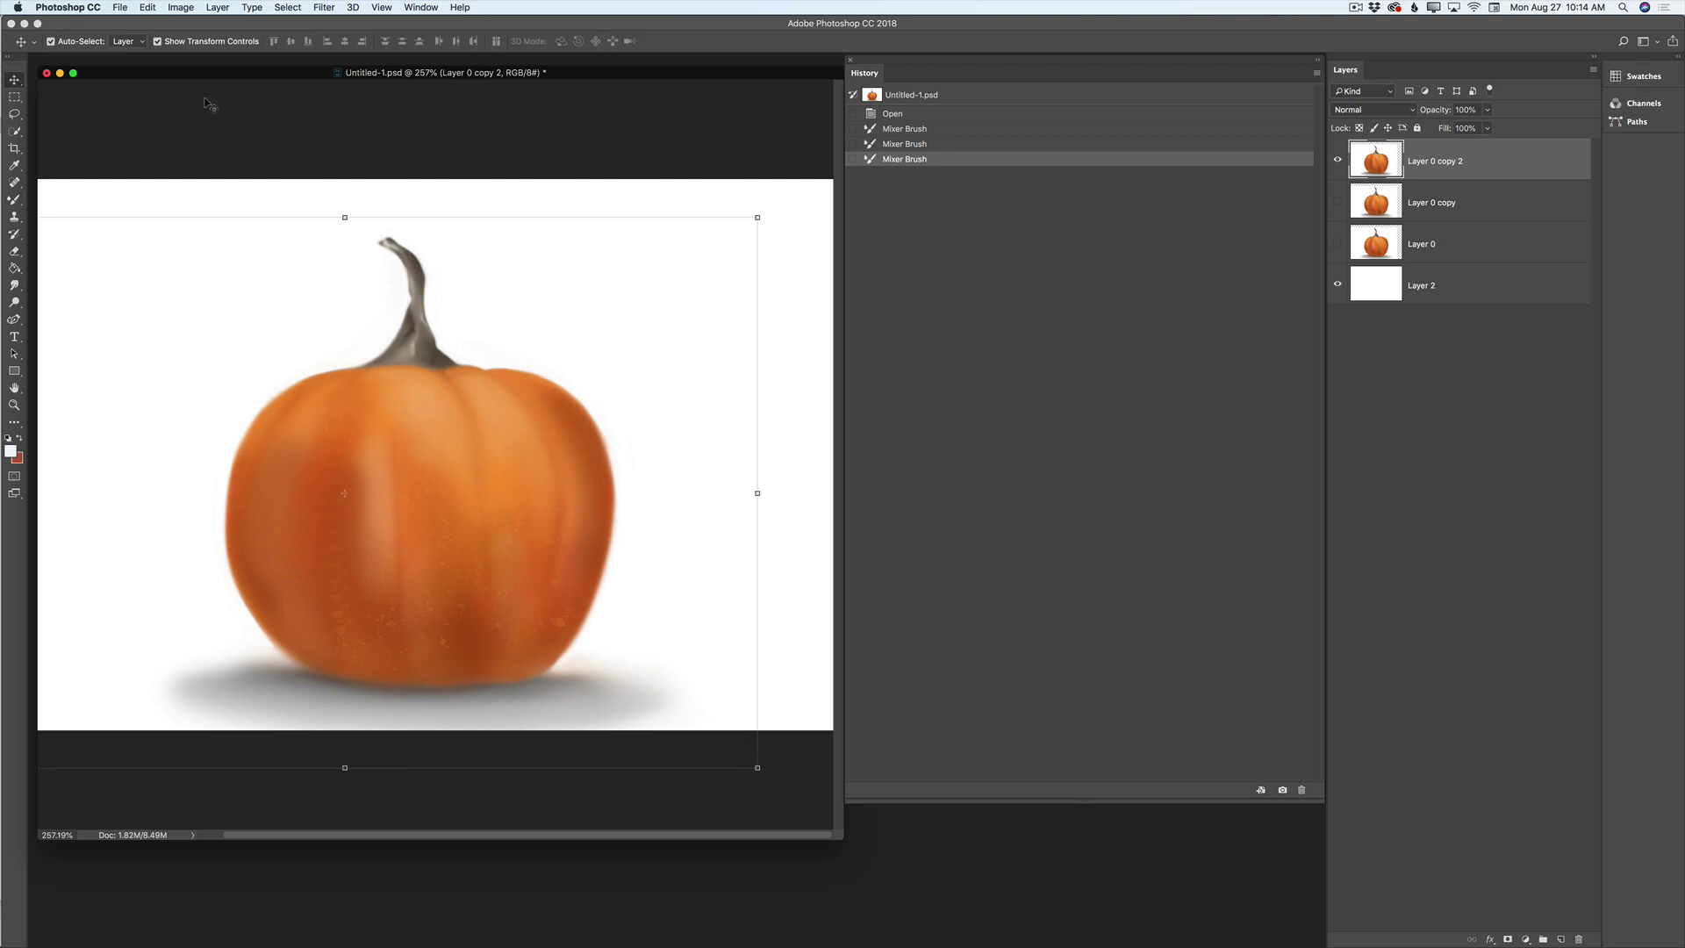
Step: Scale the pumpkin layer up about 116%, then delete that transform and the last stroke from History
drag(758, 216, 891, 131)
click(658, 41)
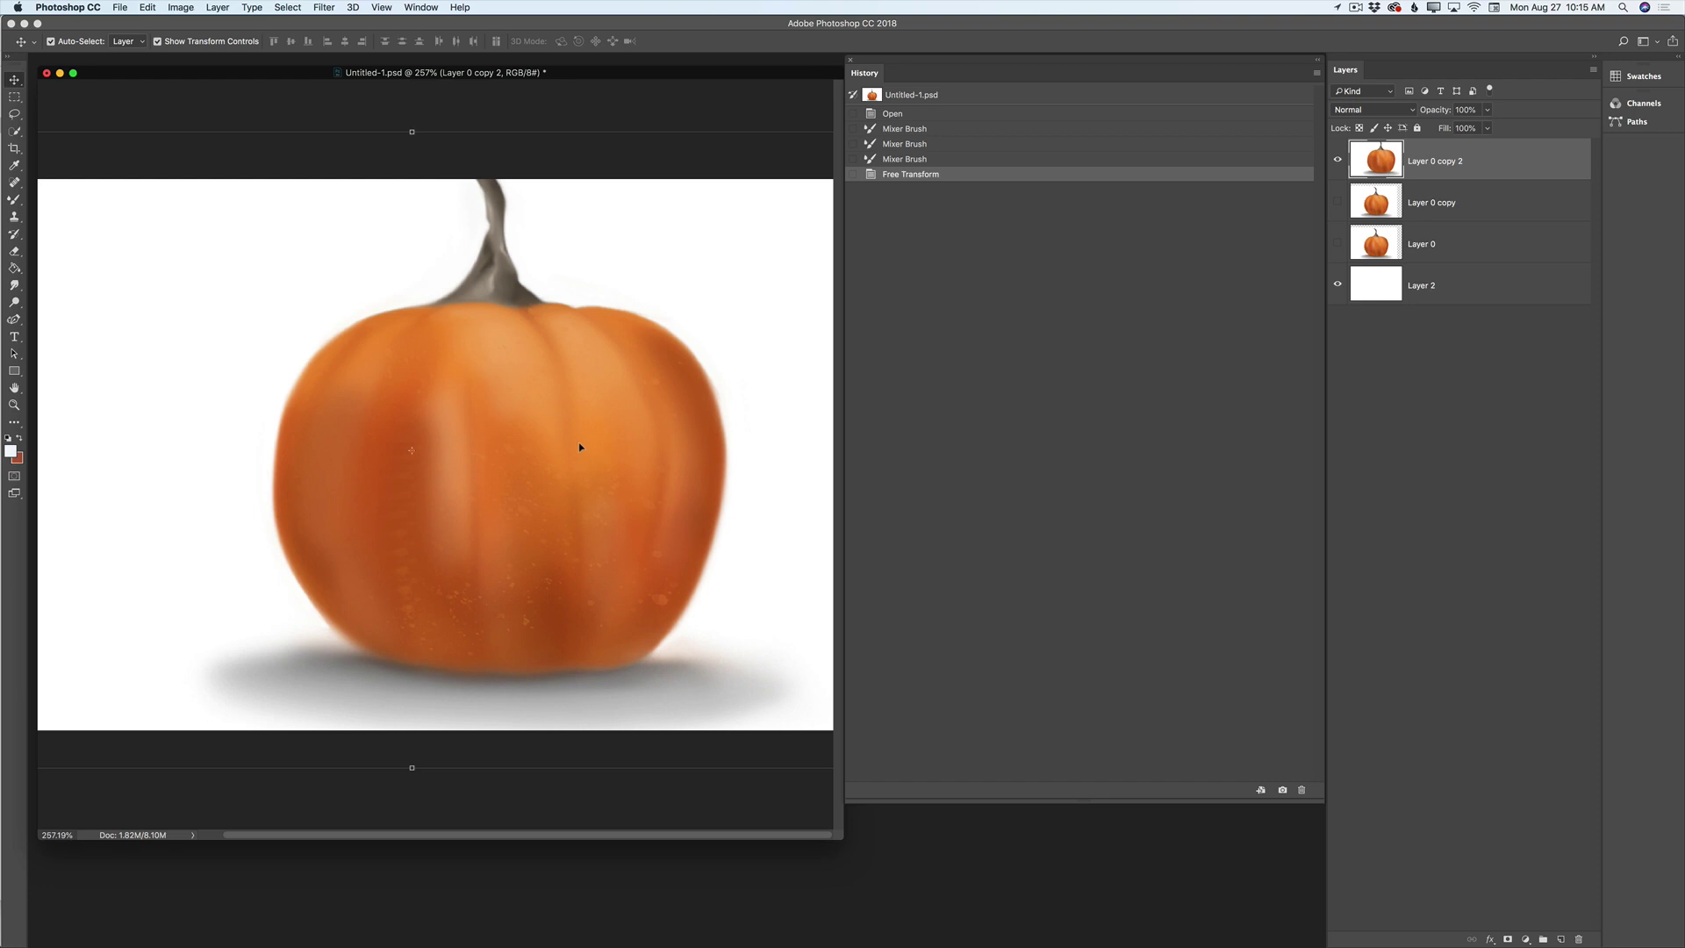
scroll(576, 448, left, 3)
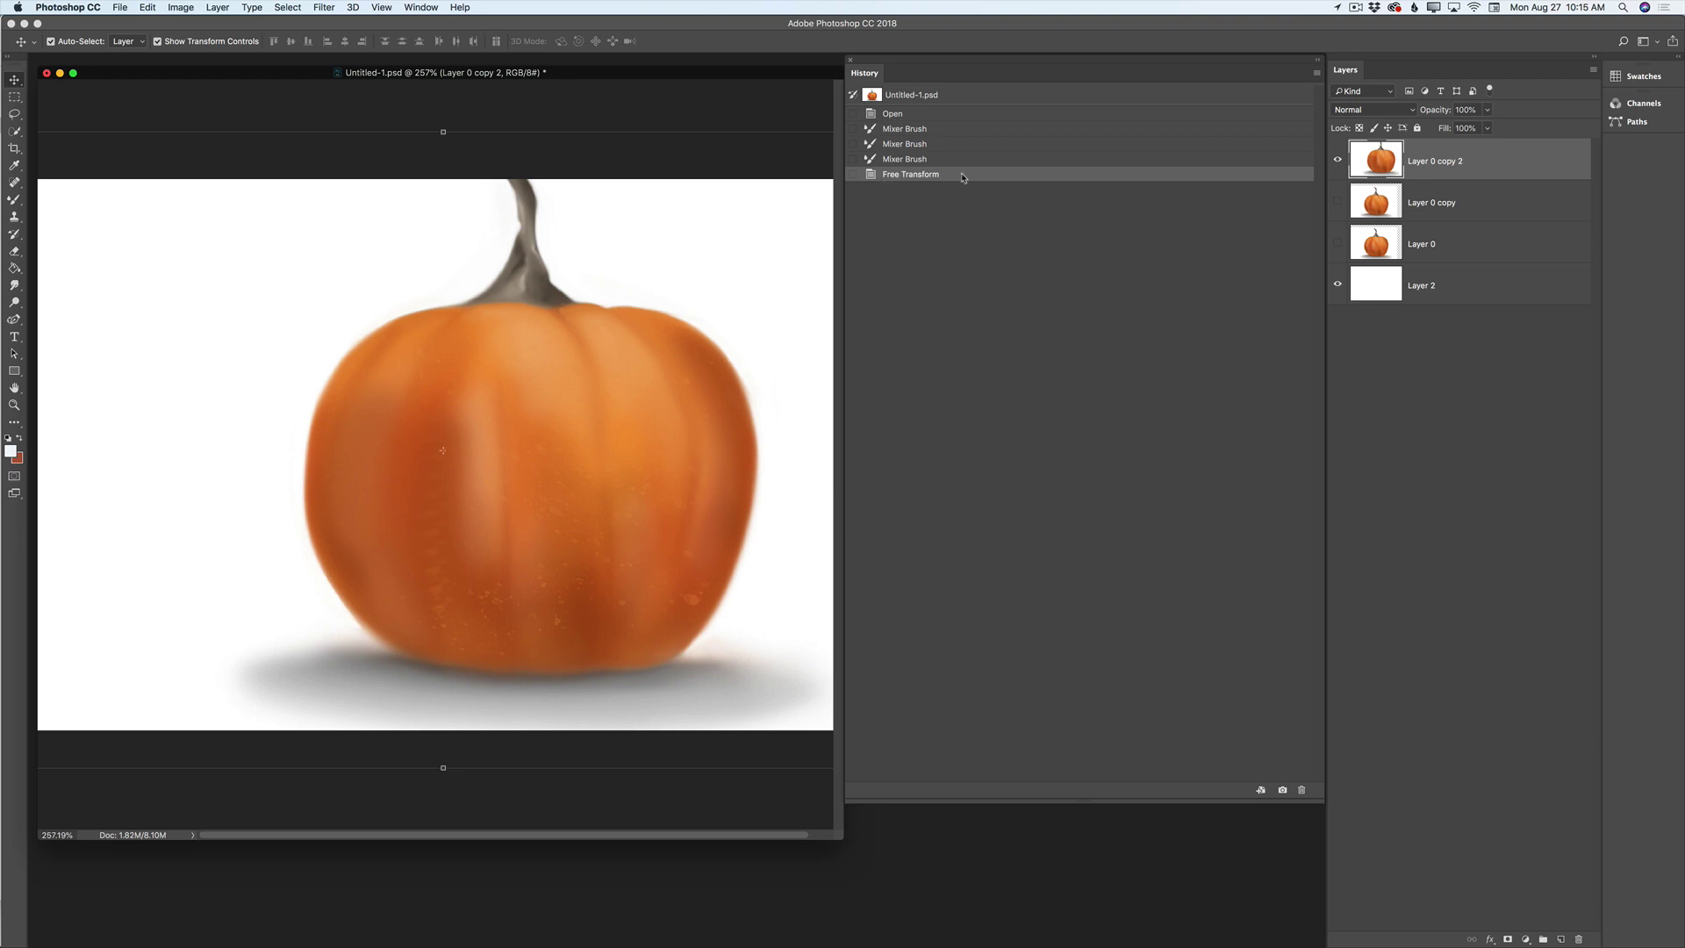
drag(963, 177, 1301, 789)
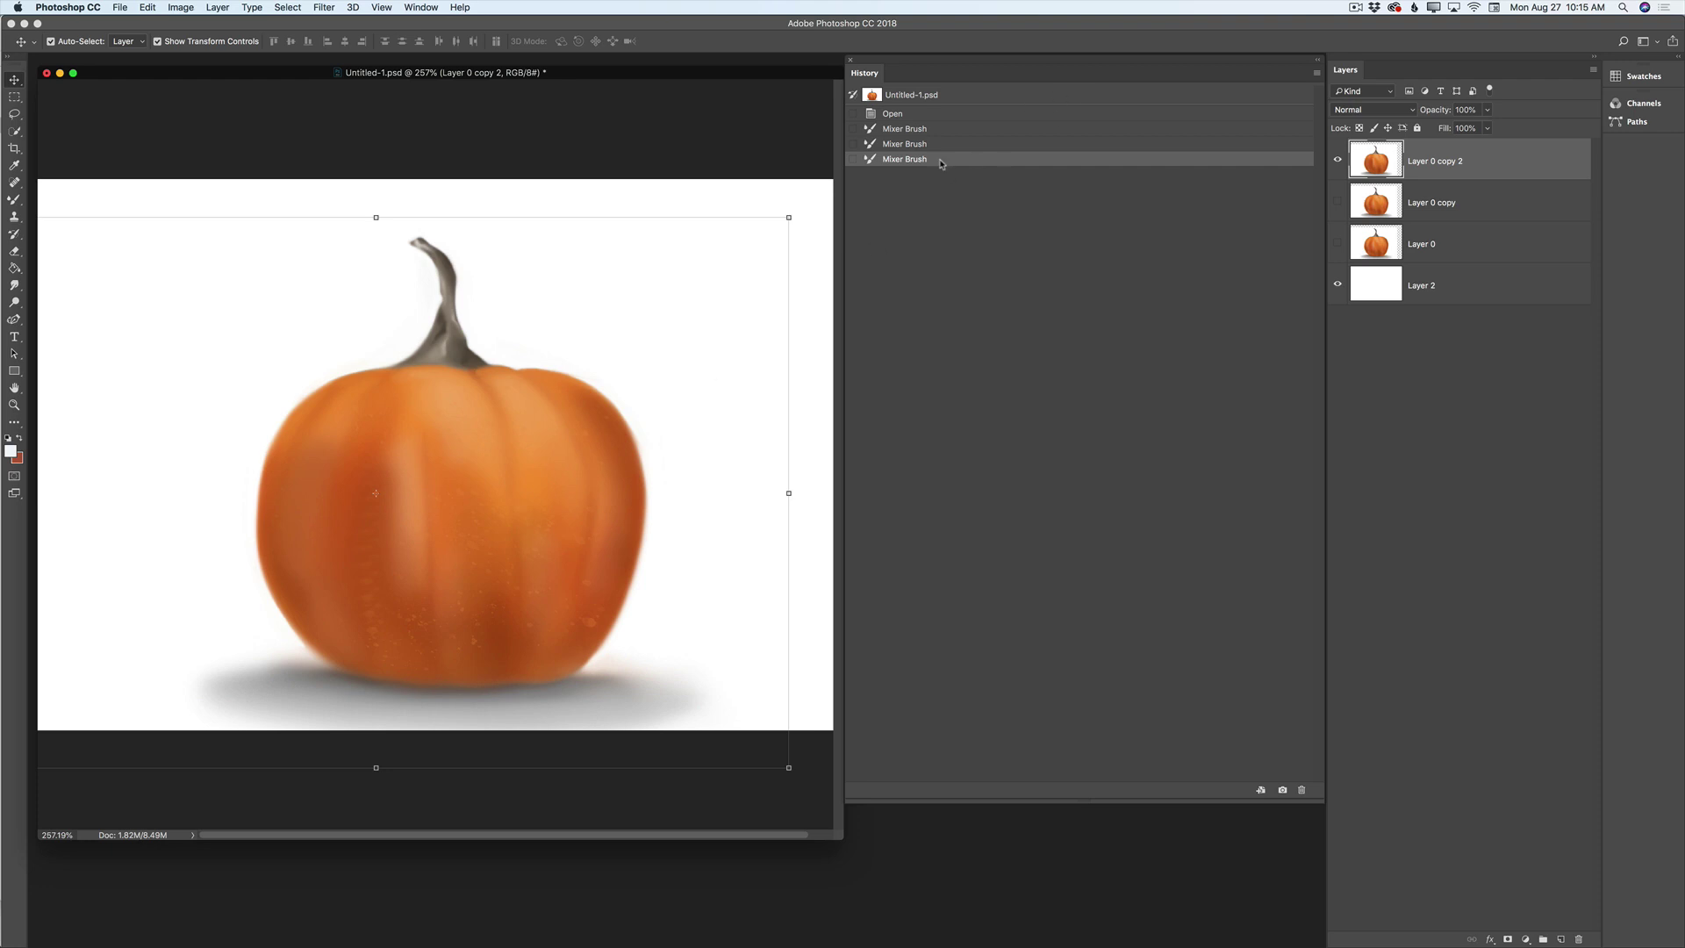
mouse_move(978, 158)
mouse_down()
mouse_move(1157, 456)
mouse_move(1301, 792)
mouse_up()
Step: Blend the pumpkin's centre, lower-right area and left side with five more Mixer Brush strokes
click(14, 200)
mouse_move(498, 575)
mouse_down()
mouse_move(459, 438)
mouse_move(482, 482)
mouse_up()
mouse_move(387, 553)
mouse_down()
mouse_move(389, 640)
mouse_move(490, 590)
mouse_move(522, 531)
mouse_move(543, 555)
mouse_move(597, 434)
mouse_up()
click(553, 632)
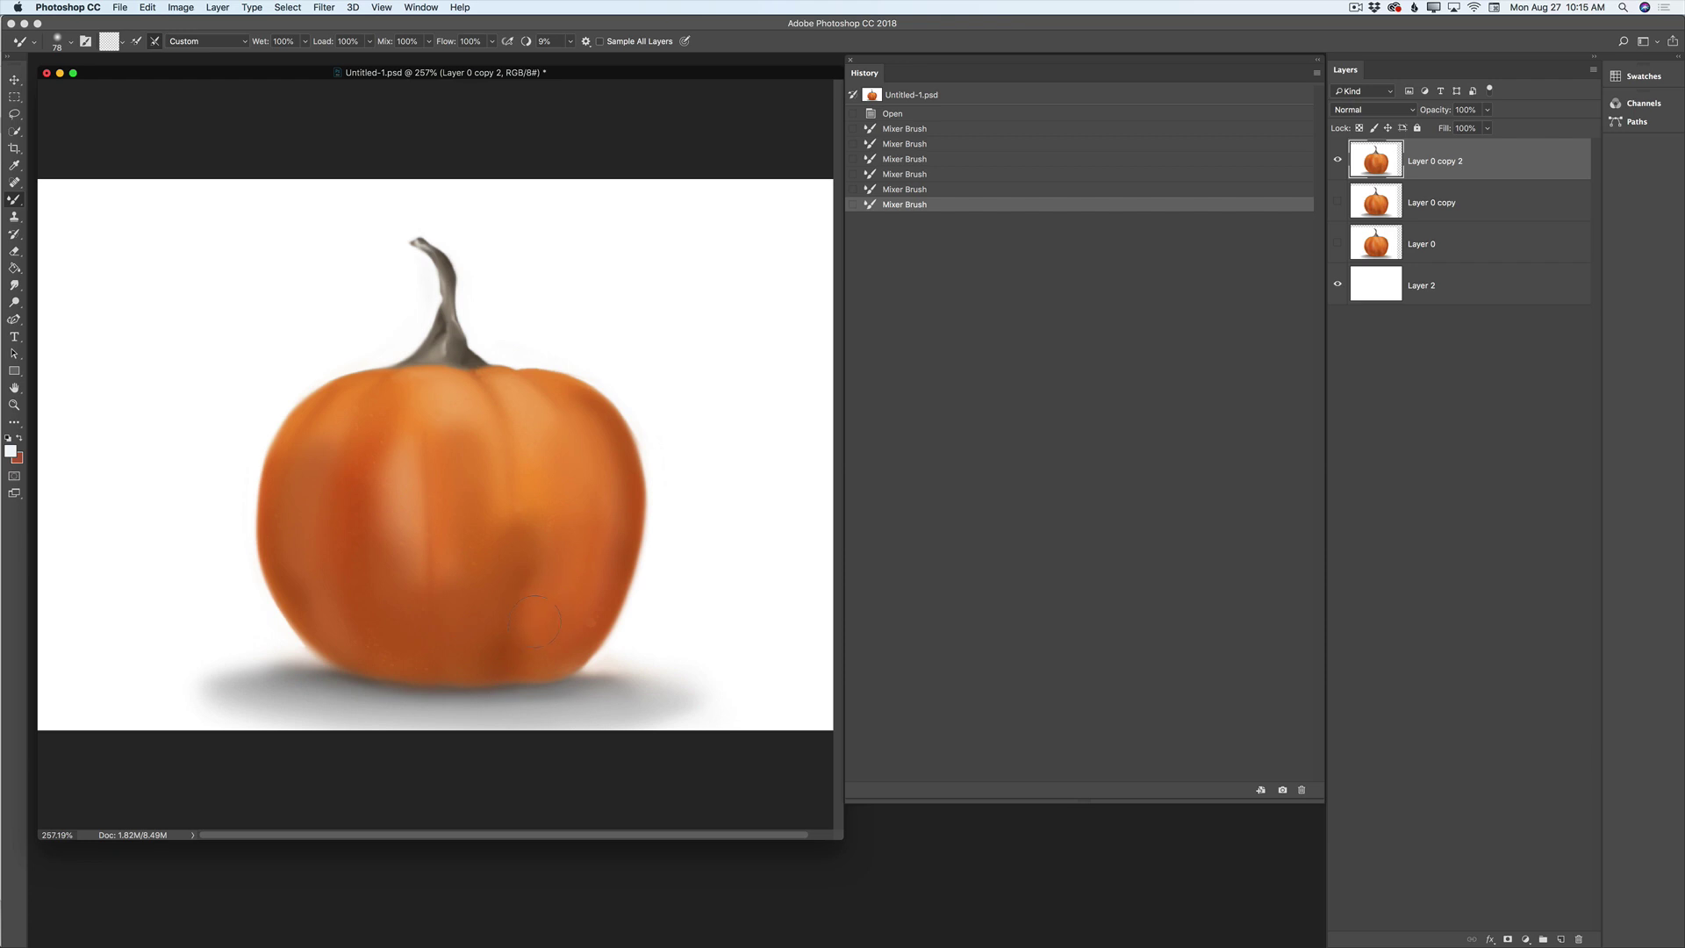
drag(576, 624, 510, 643)
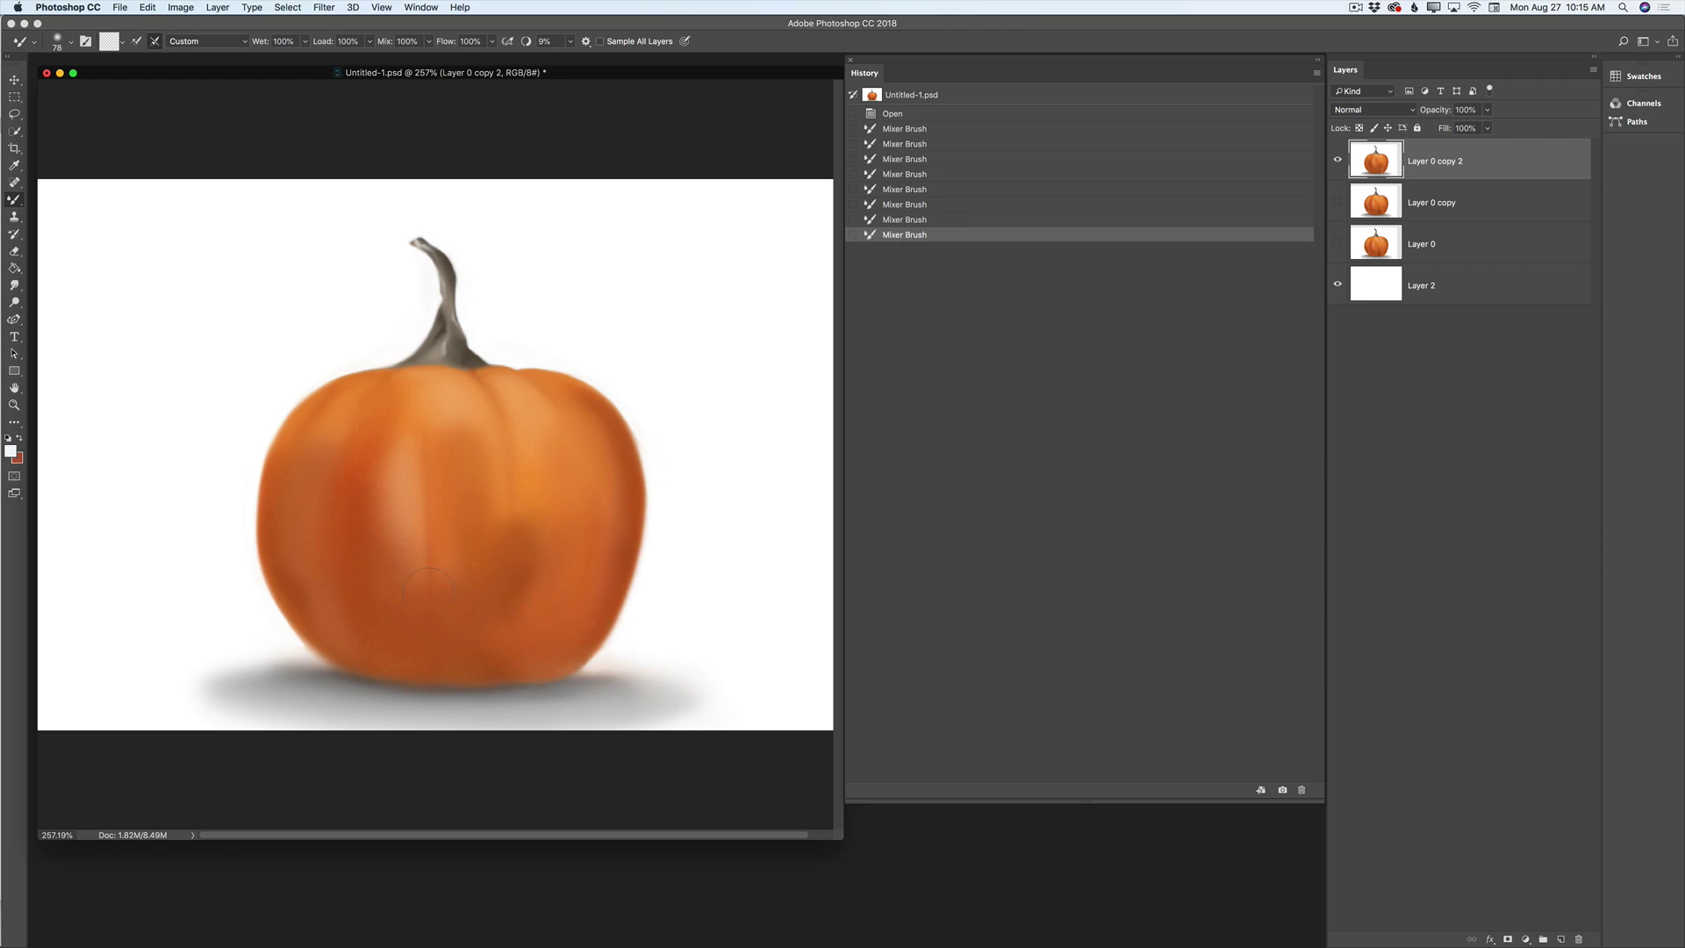
drag(360, 494, 356, 604)
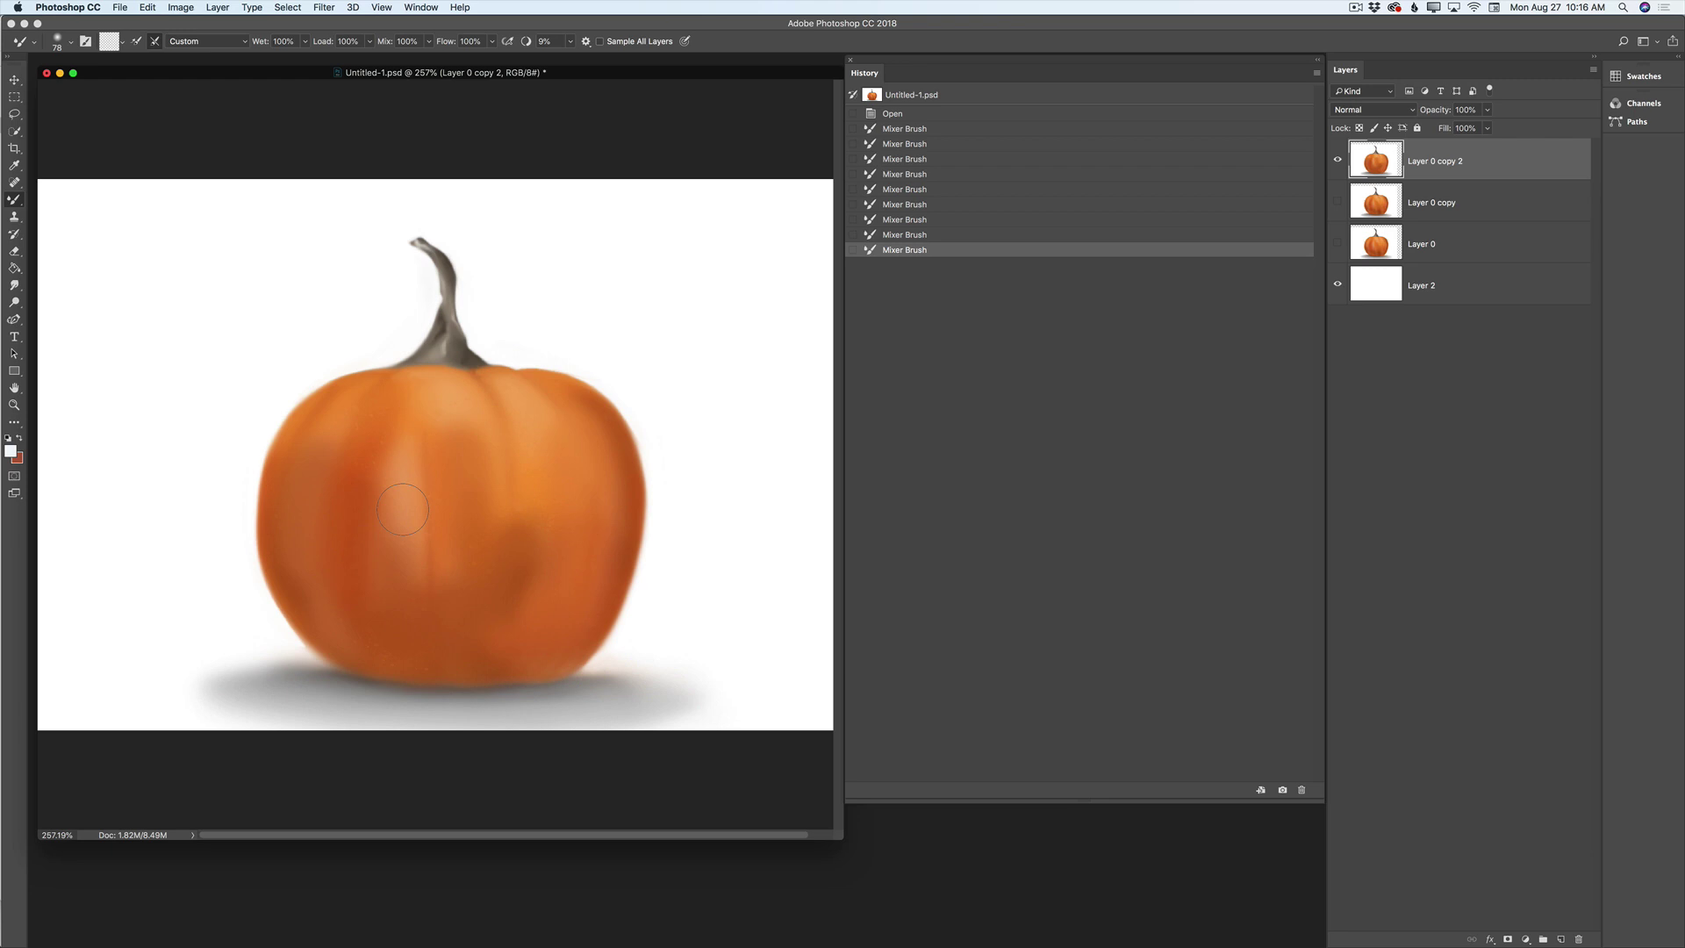
Step: Create Snapshot 1 of the smudged pumpkin, preview it, then return to the latest stroke
click(1284, 791)
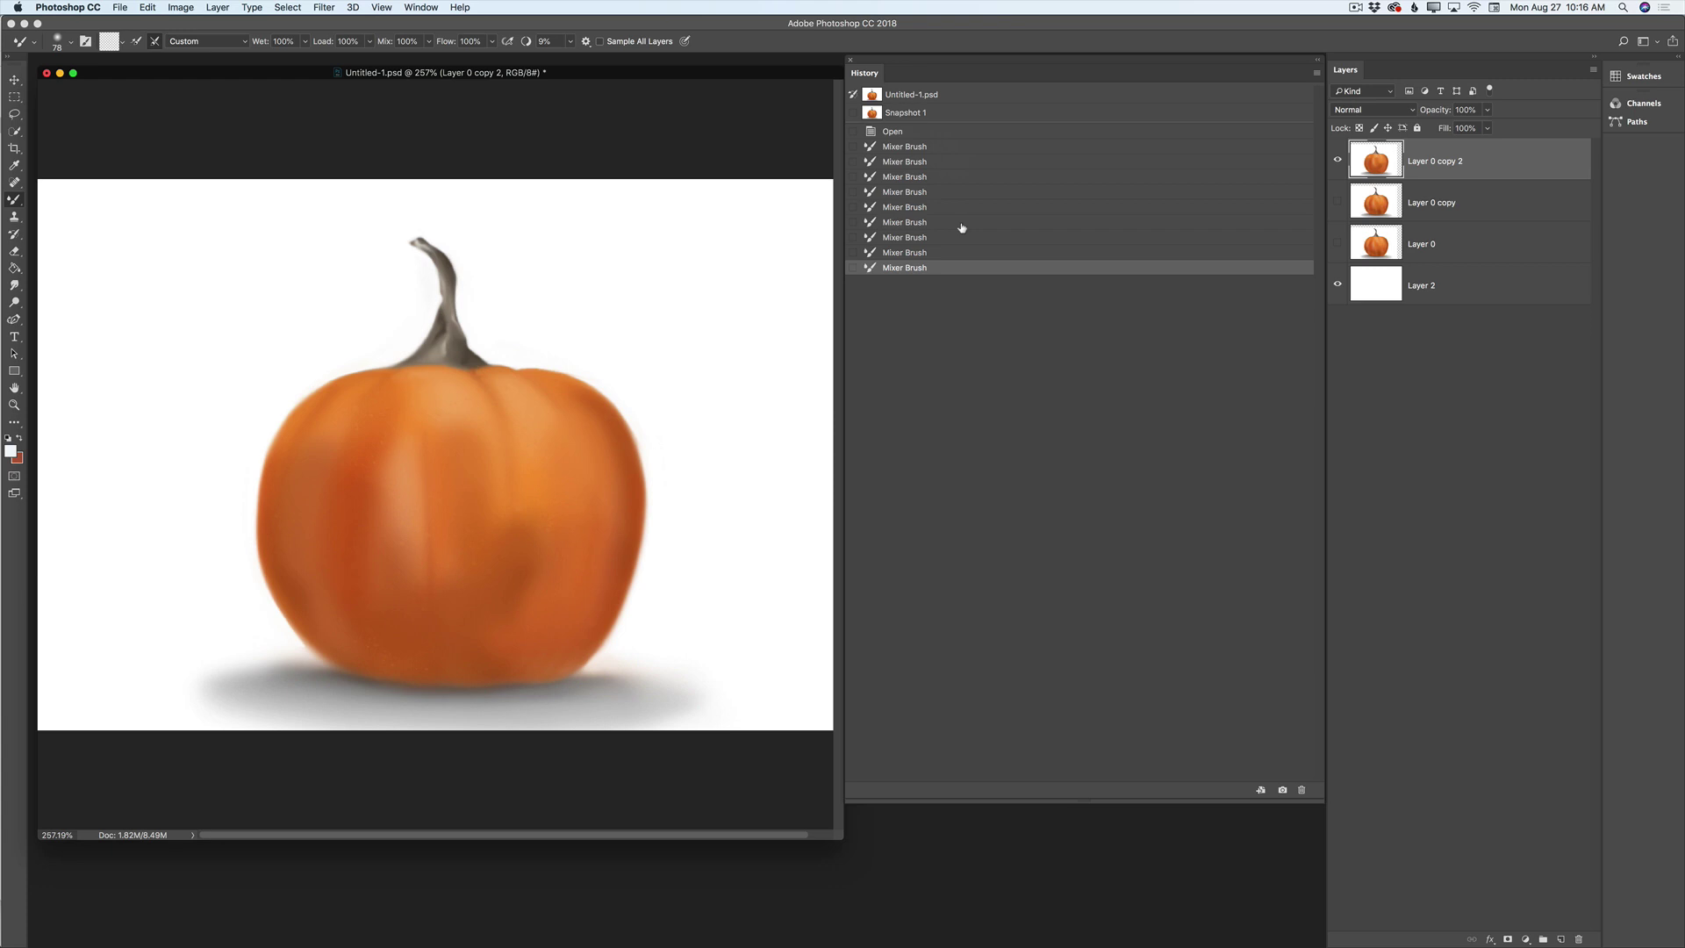
click(919, 114)
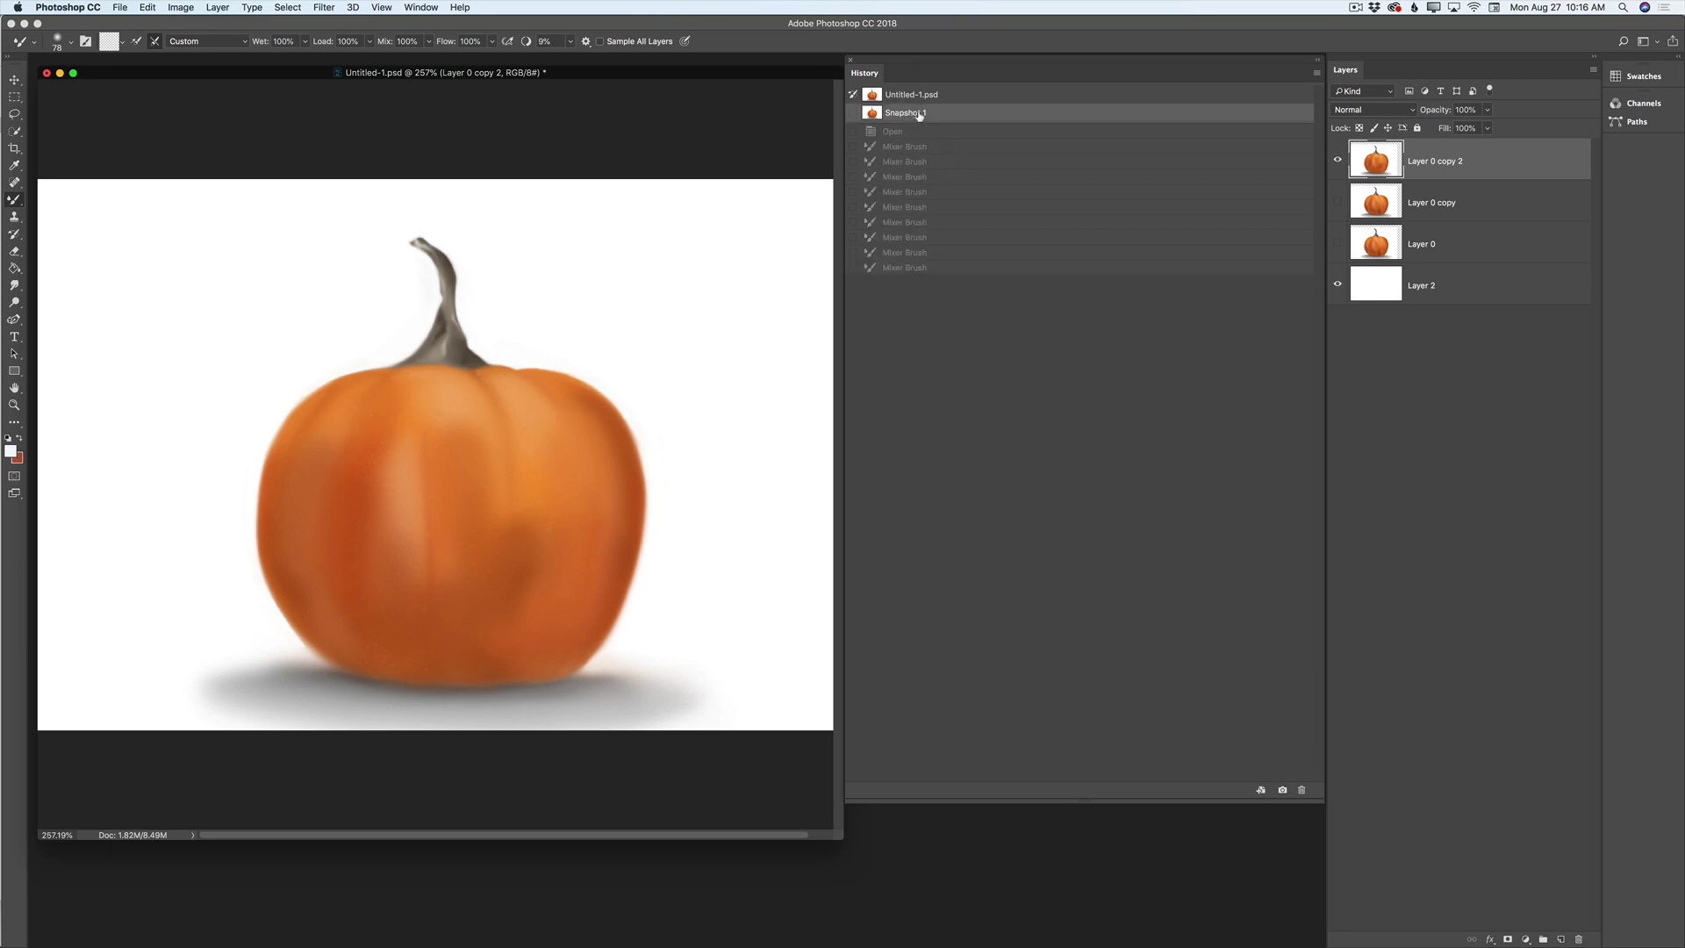
click(927, 268)
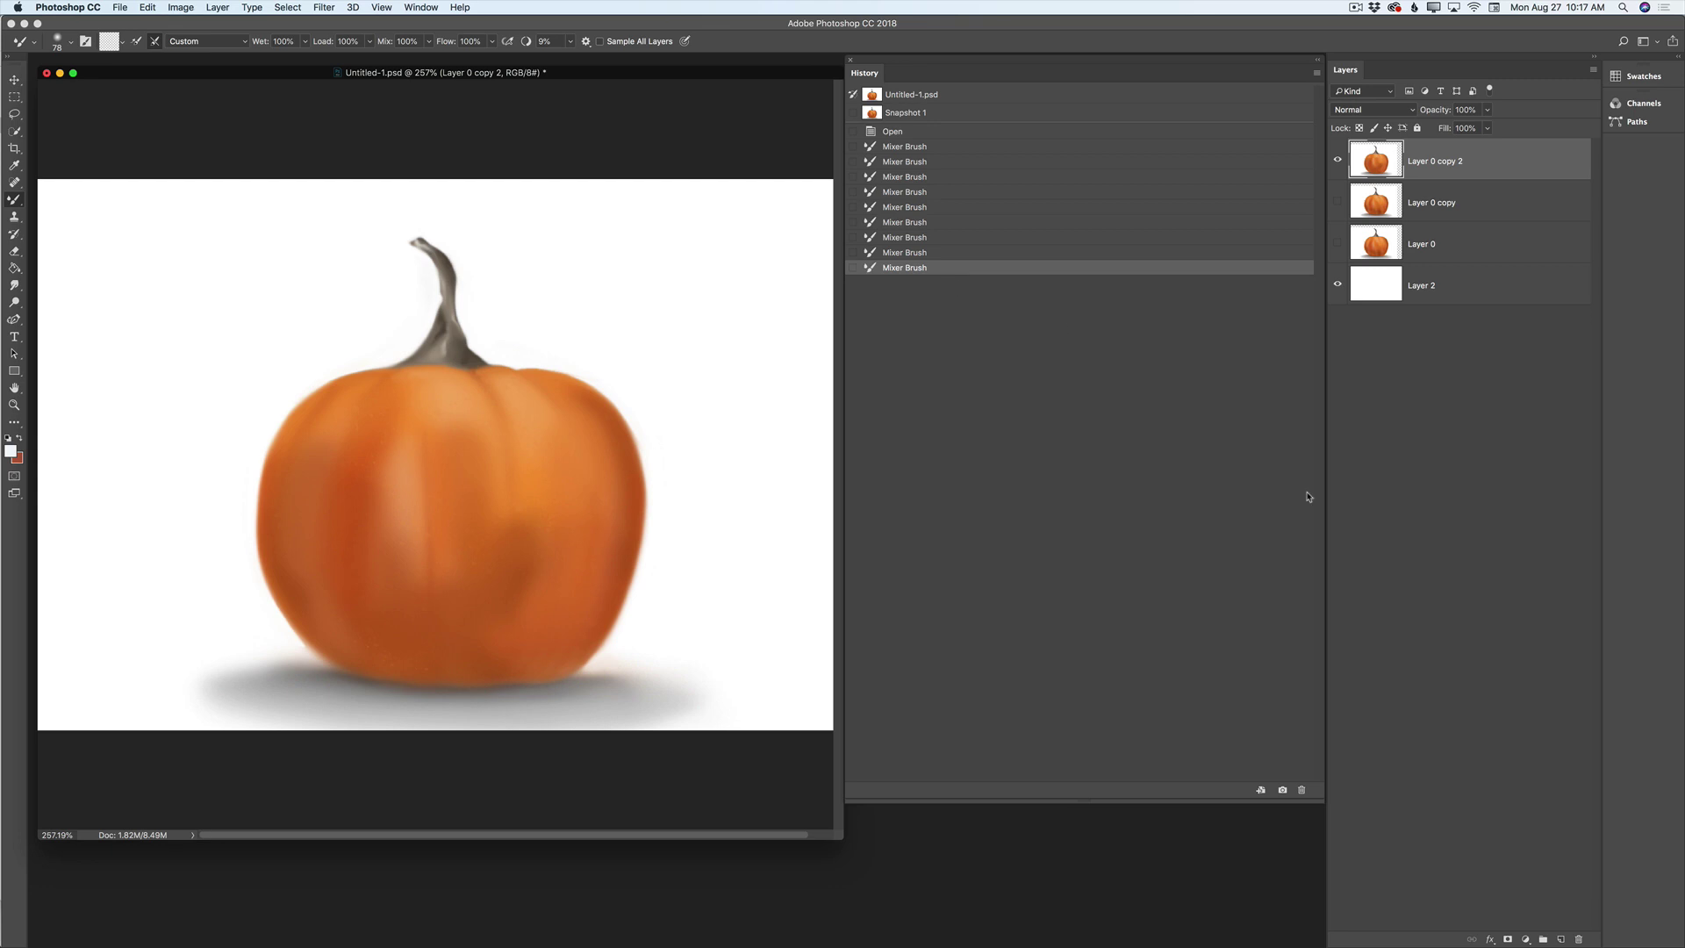
Step: Create a 'Mixer Brush' document from the current state and zoom in on its pumpkin
click(1260, 790)
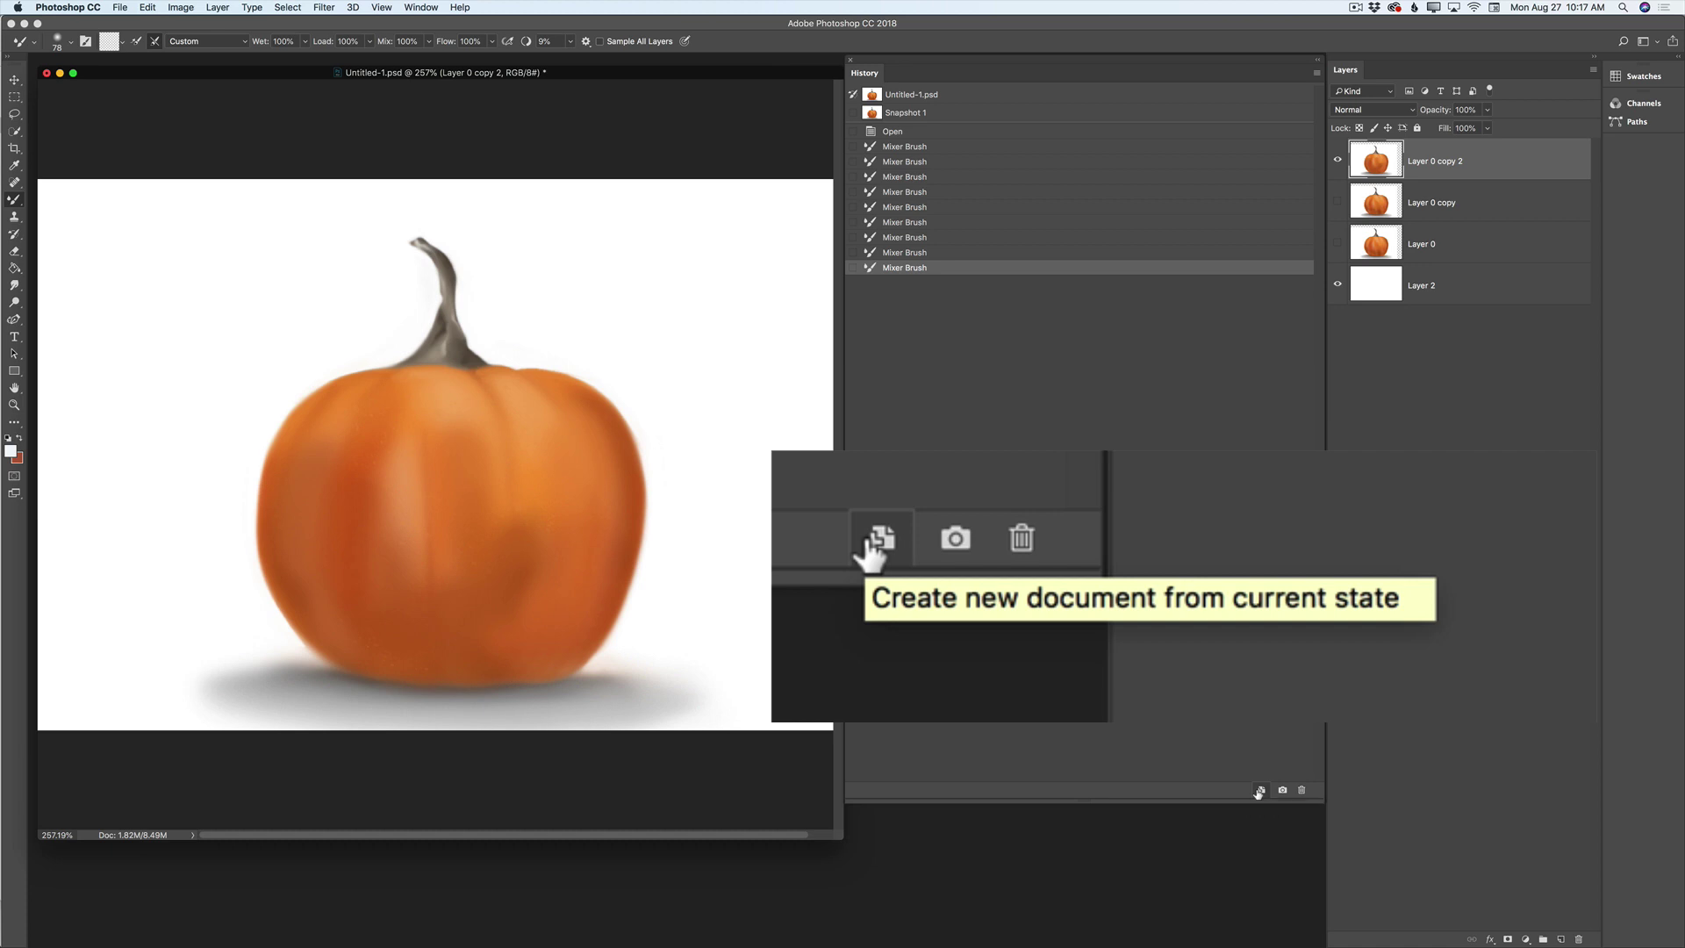
double_click(366, 328)
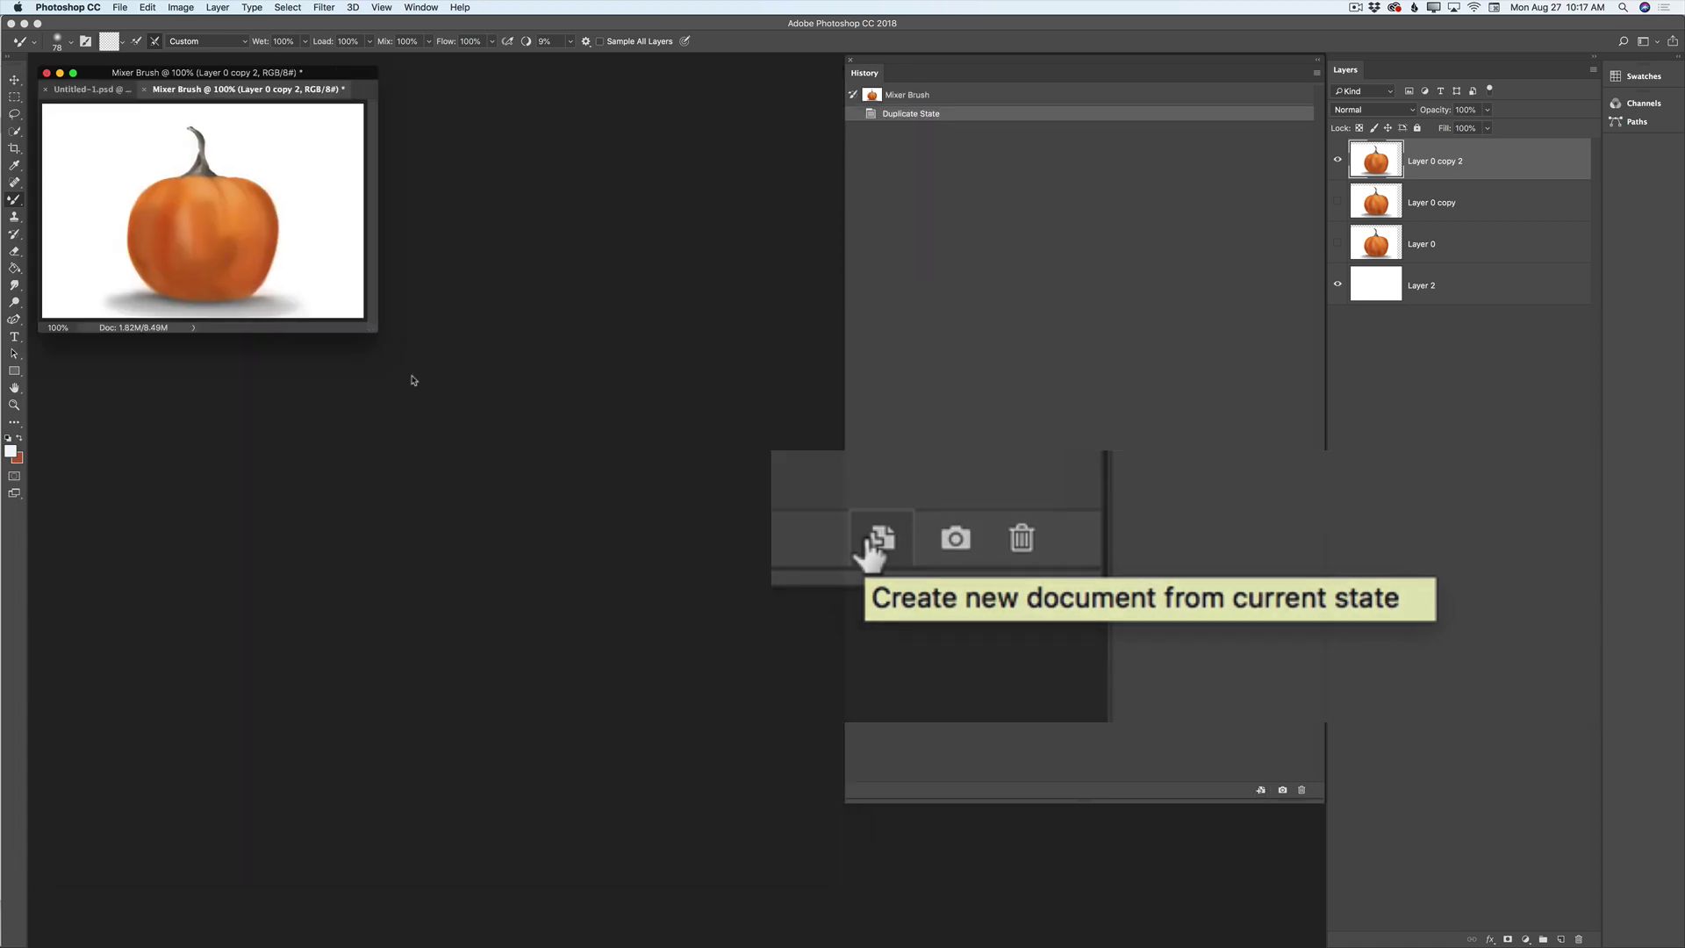
click(14, 405)
drag(484, 571, 443, 570)
Step: Zoom the duplicate out slightly, then set Untitled-1 to its Snapshot 1 state
click(14, 79)
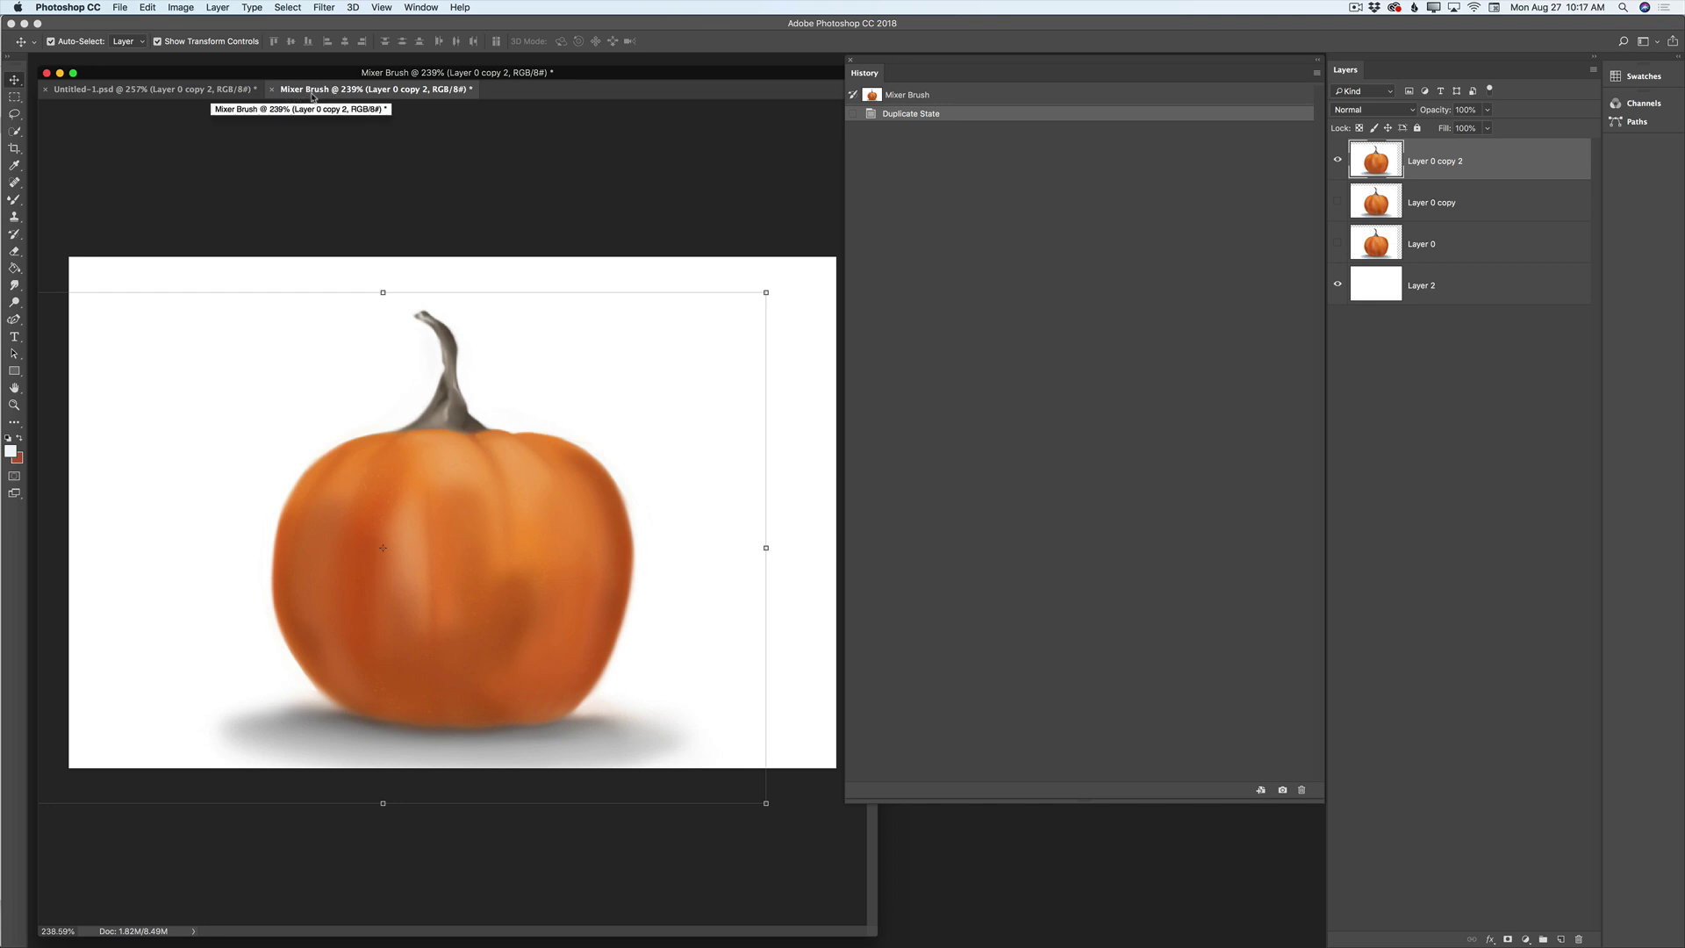
click(191, 90)
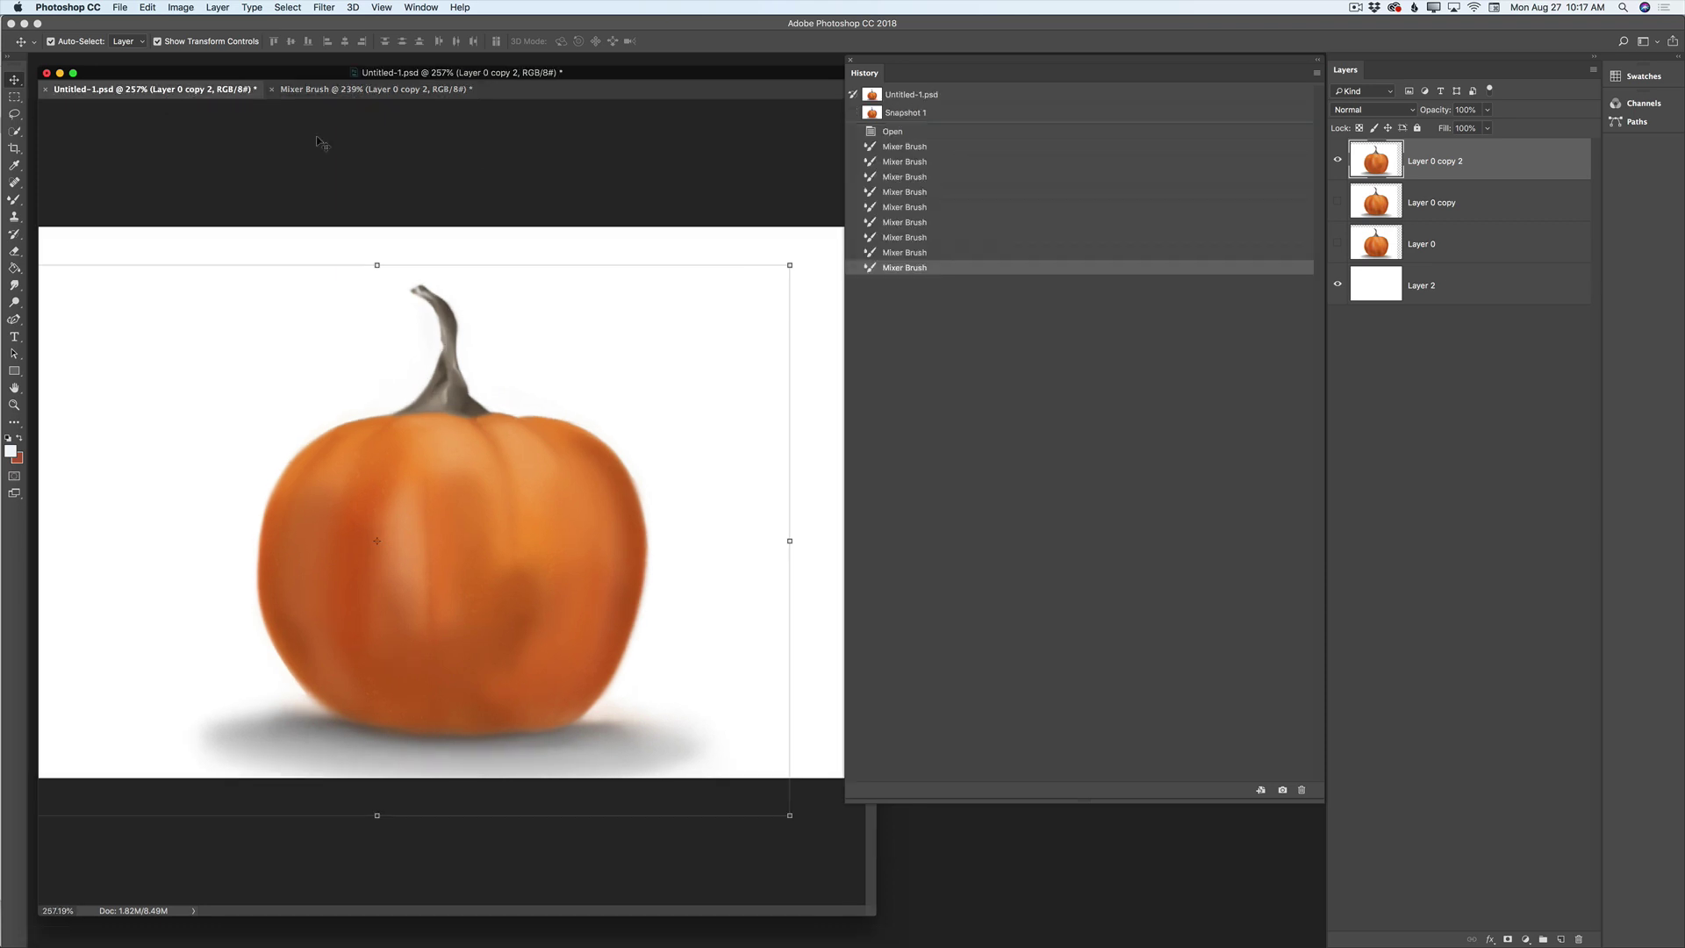
click(917, 114)
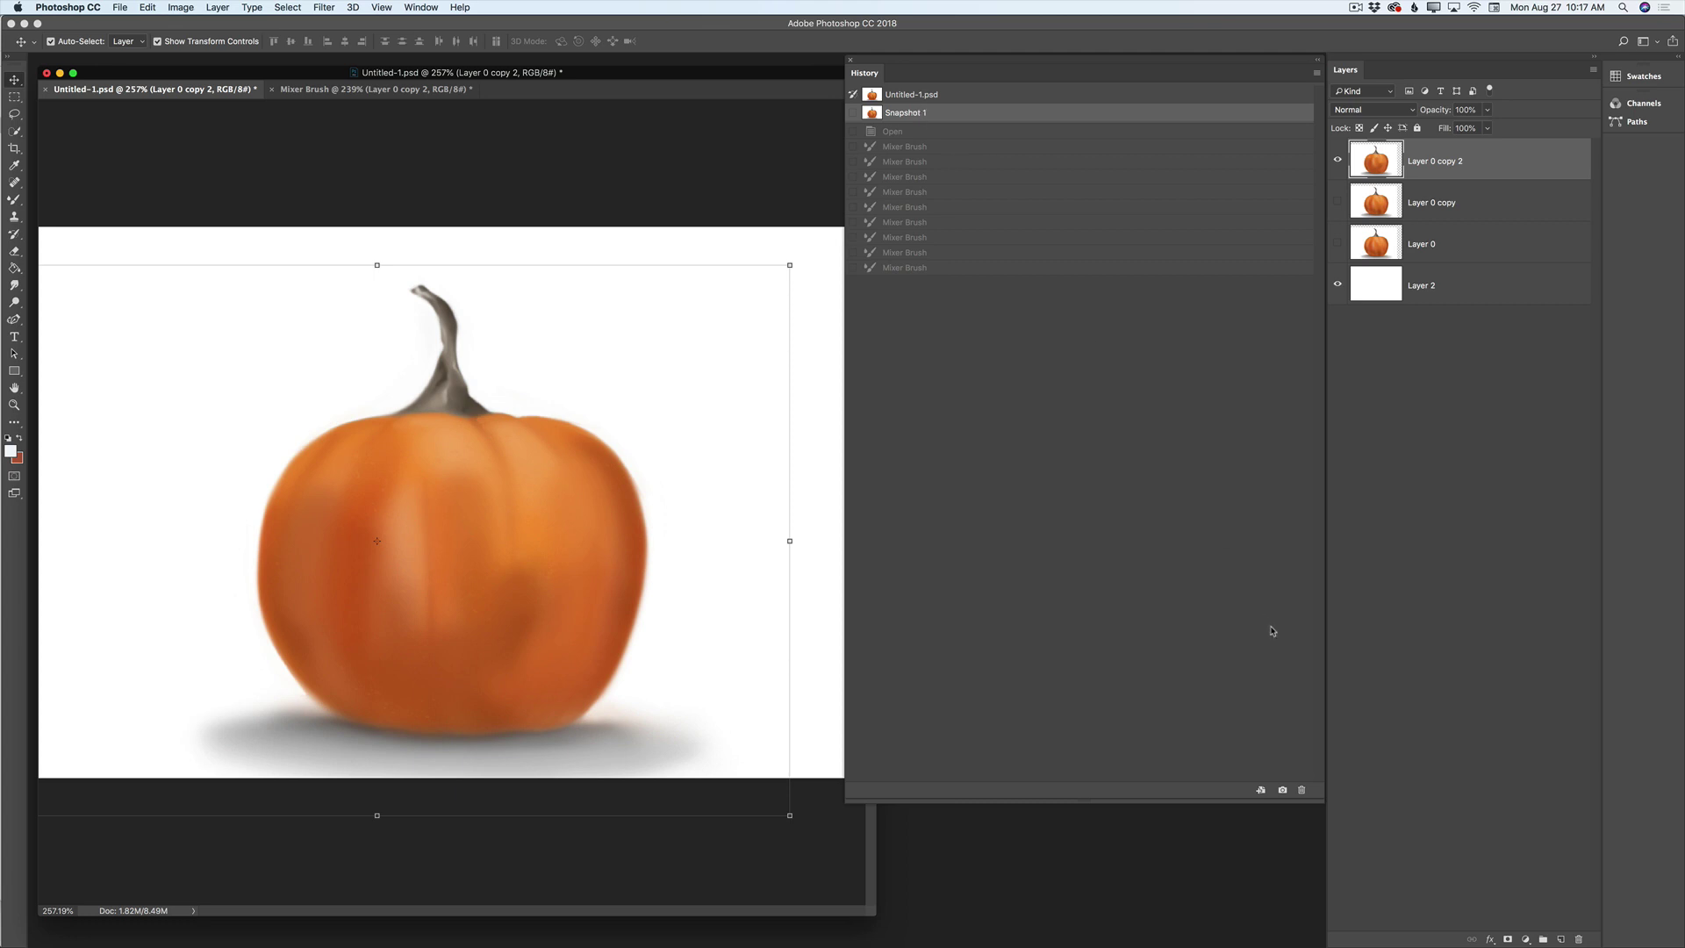
Step: Create a 'Snapshot 1' duplicate document, enlarge and zoom its window, then return to Untitled-1
click(1259, 792)
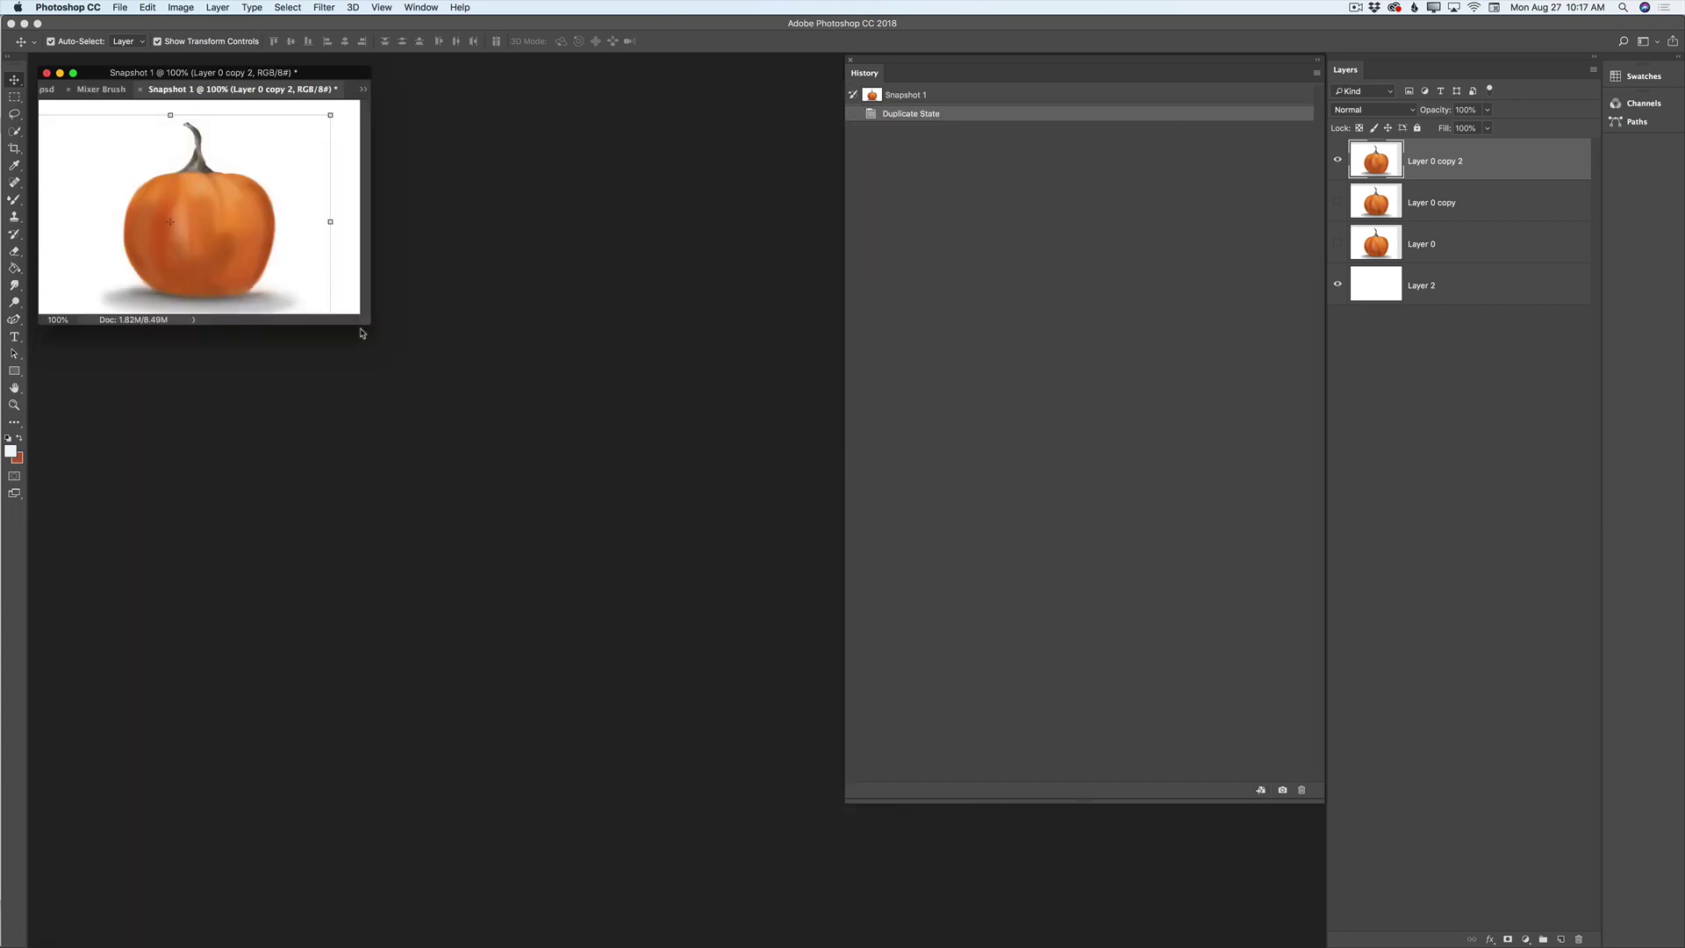
drag(362, 322, 814, 882)
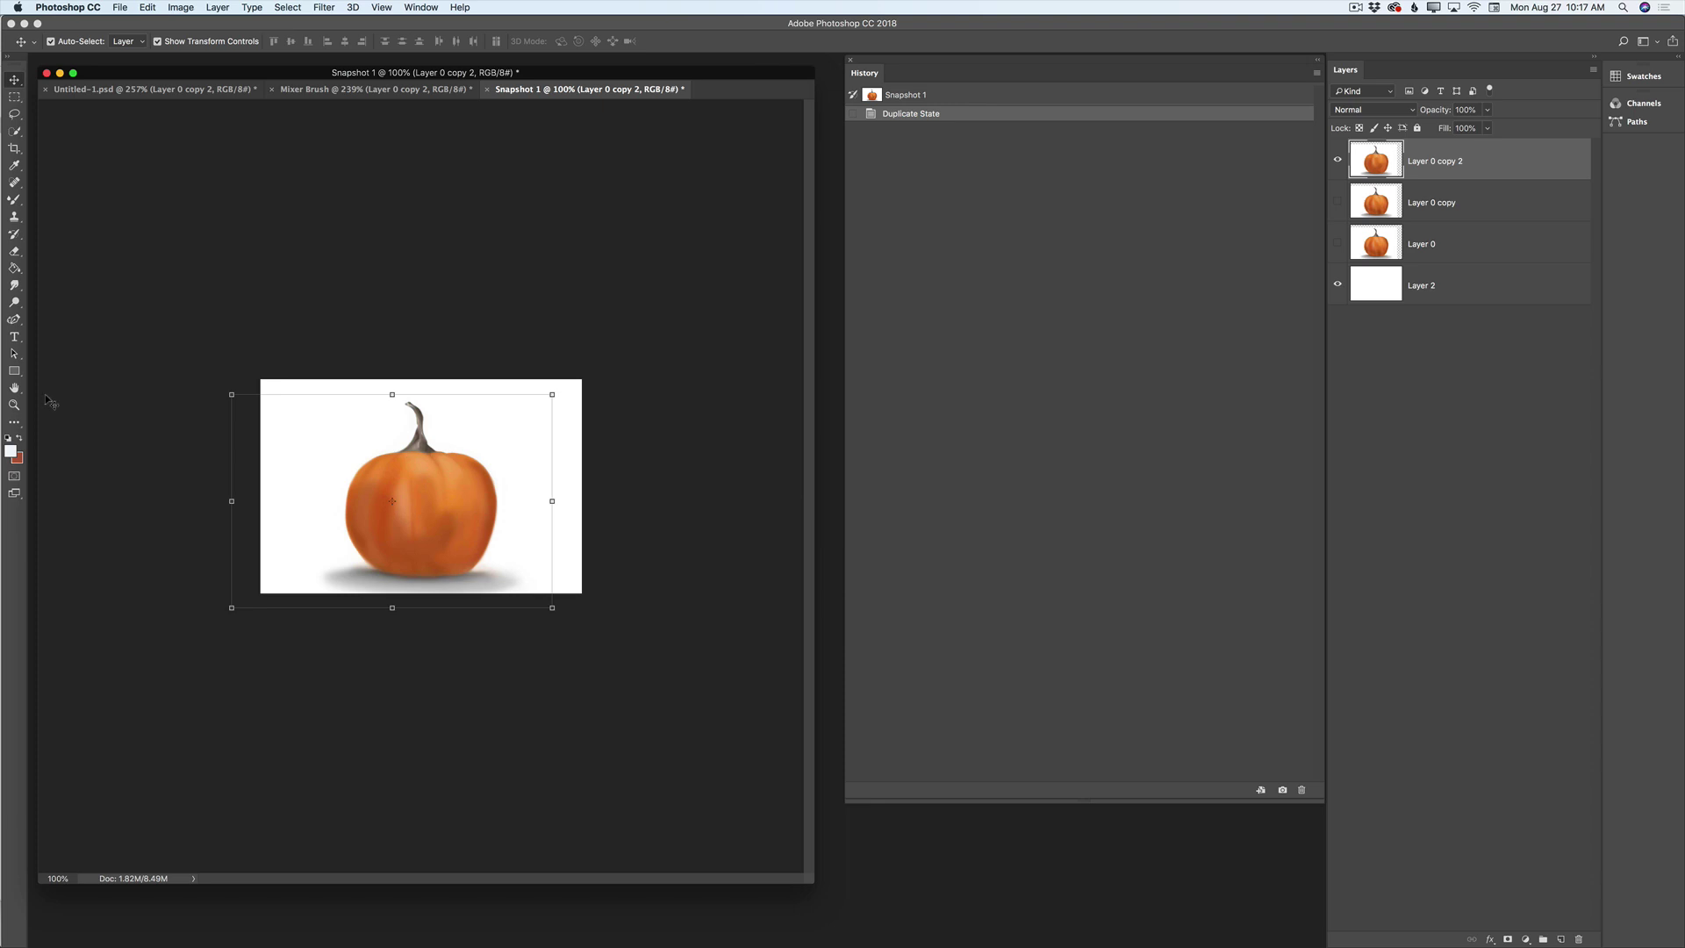
click(14, 406)
drag(339, 425, 474, 161)
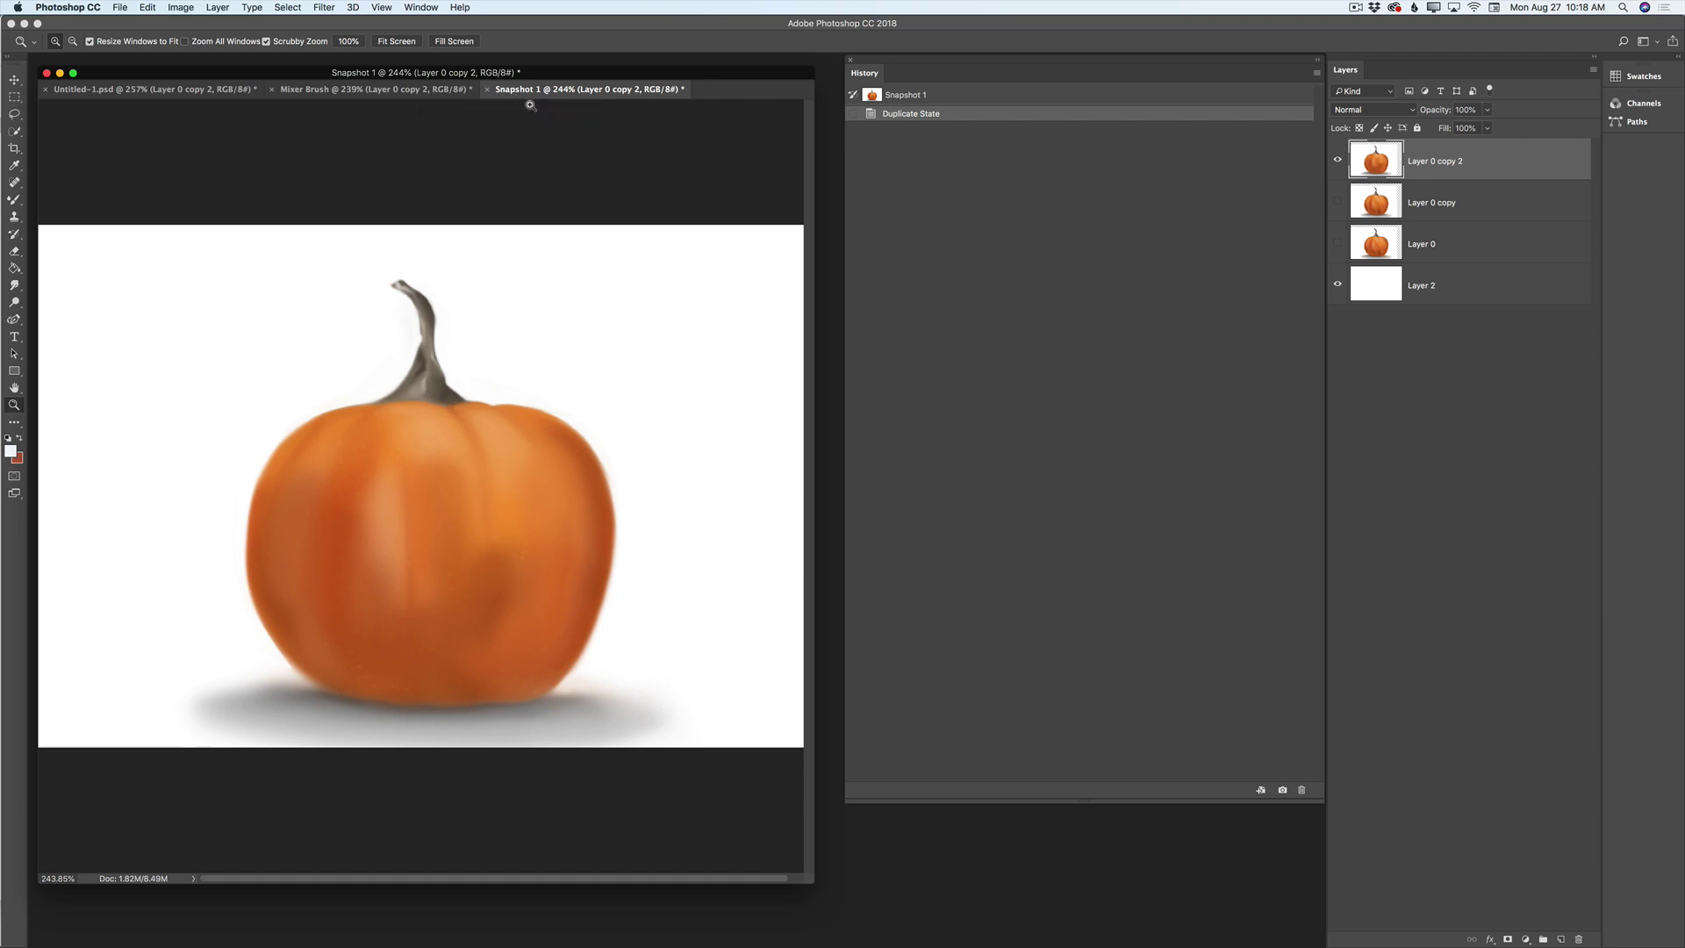
click(156, 89)
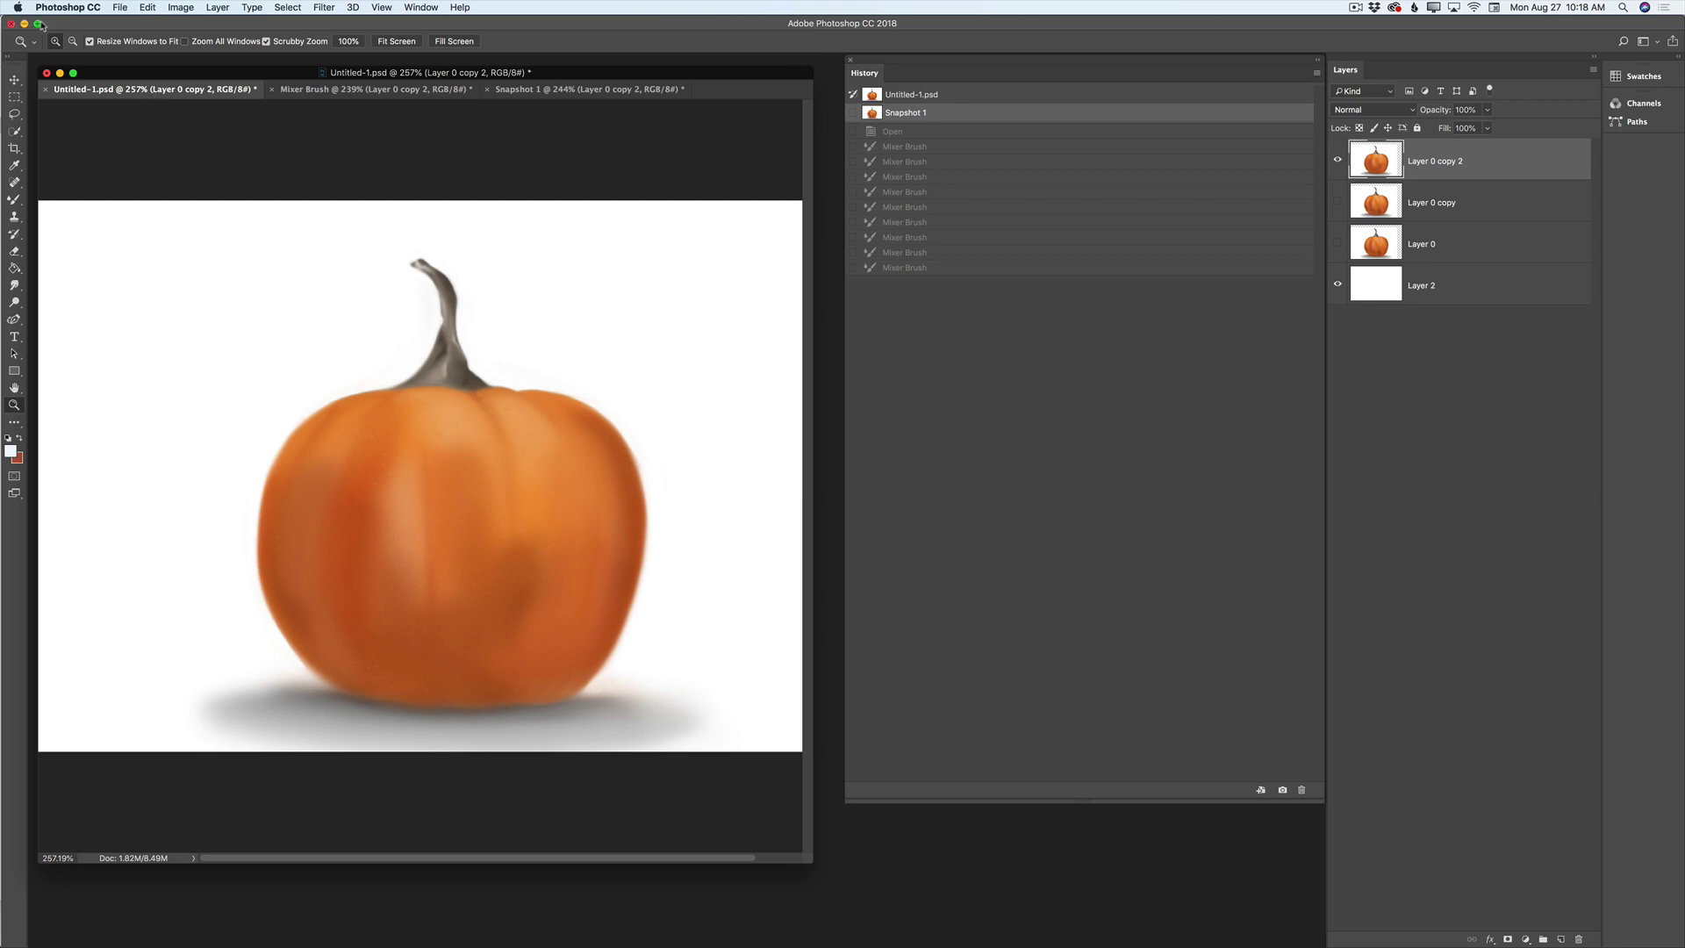
click(67, 7)
Step: Set History States to 50 in the Performance preferences
mouse_move(113, 49)
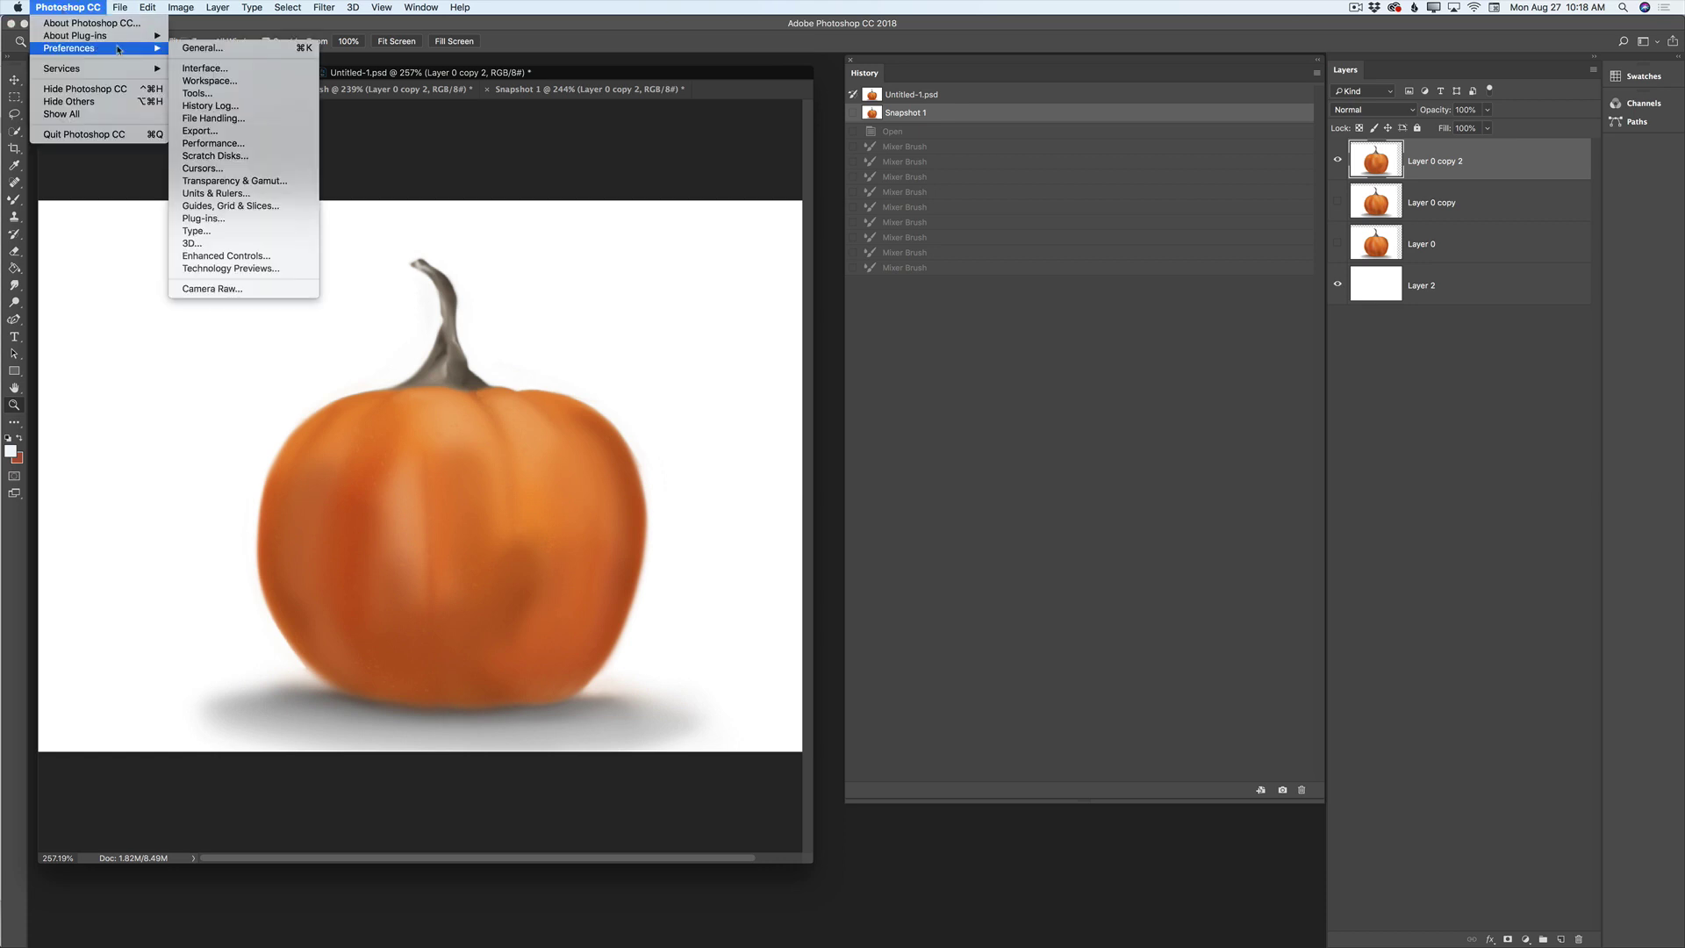
click(215, 144)
mouse_move(963, 455)
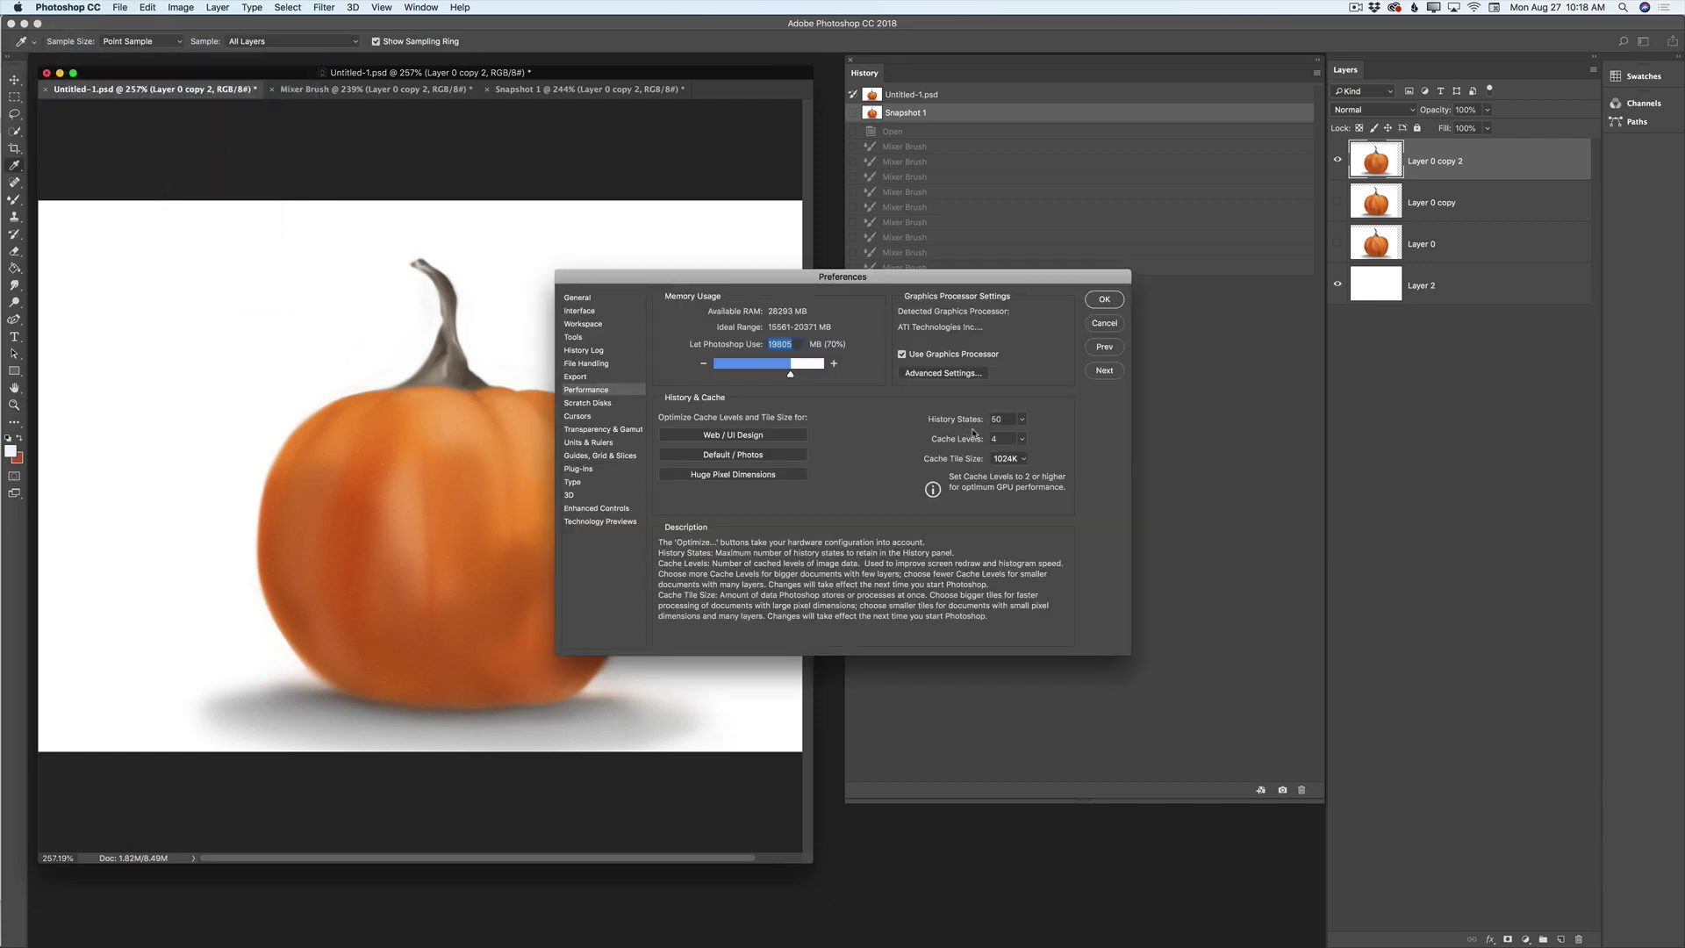
click(1022, 420)
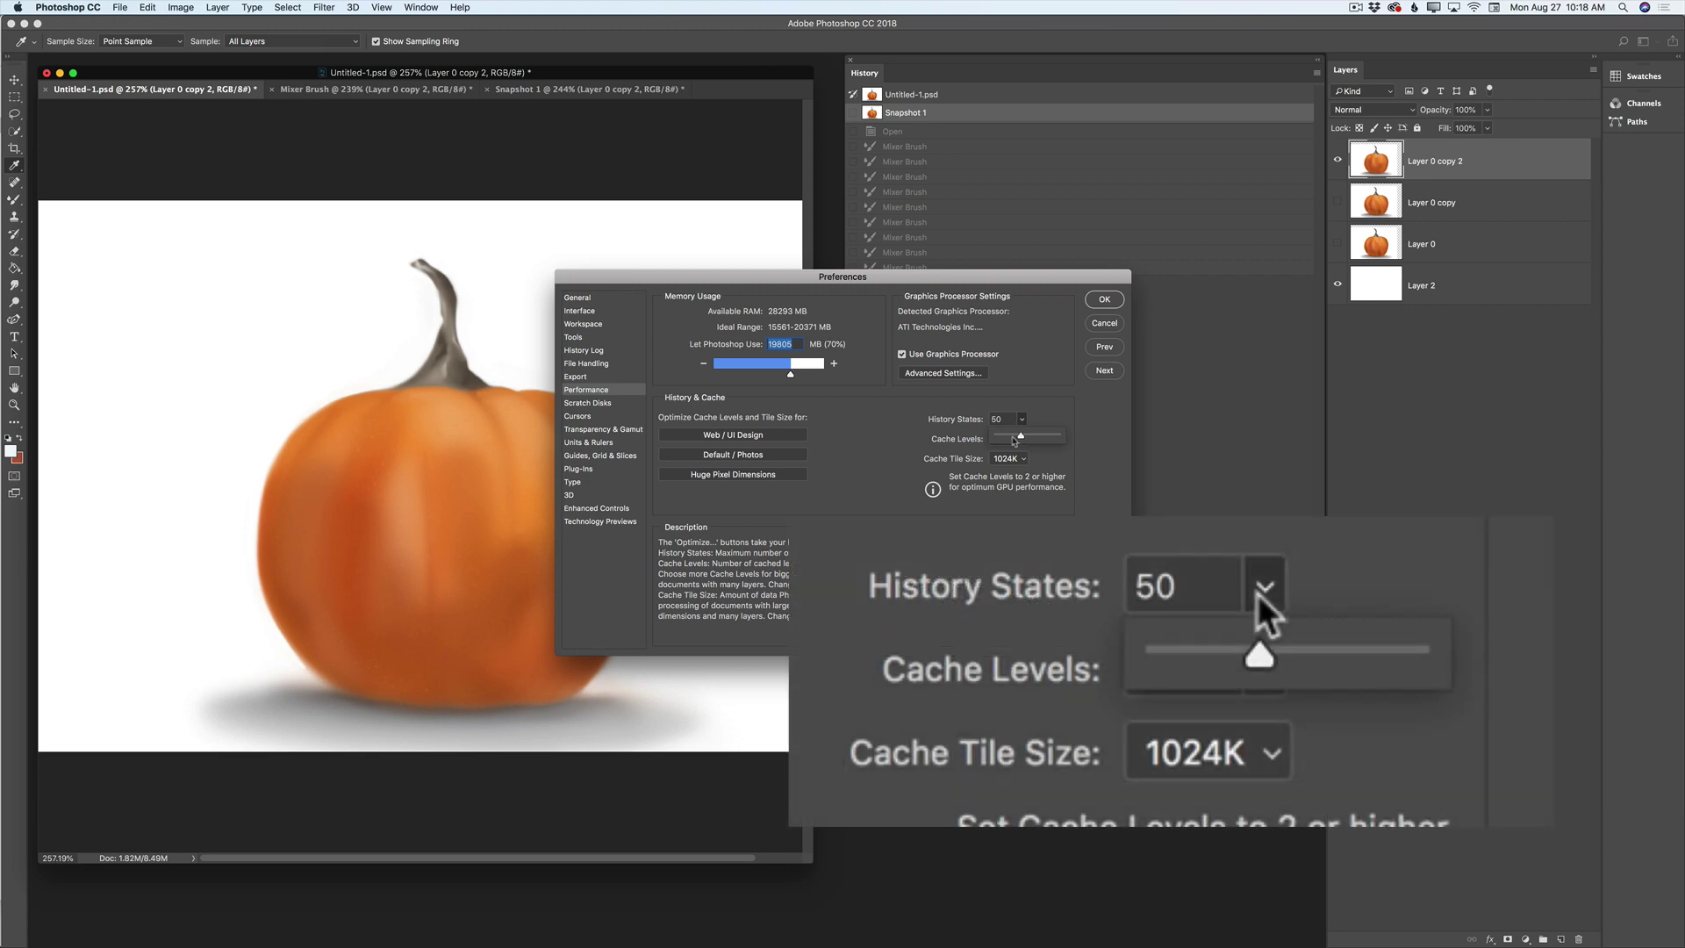
mouse_move(1020, 437)
mouse_down()
mouse_move(1070, 441)
mouse_move(1021, 443)
mouse_up()
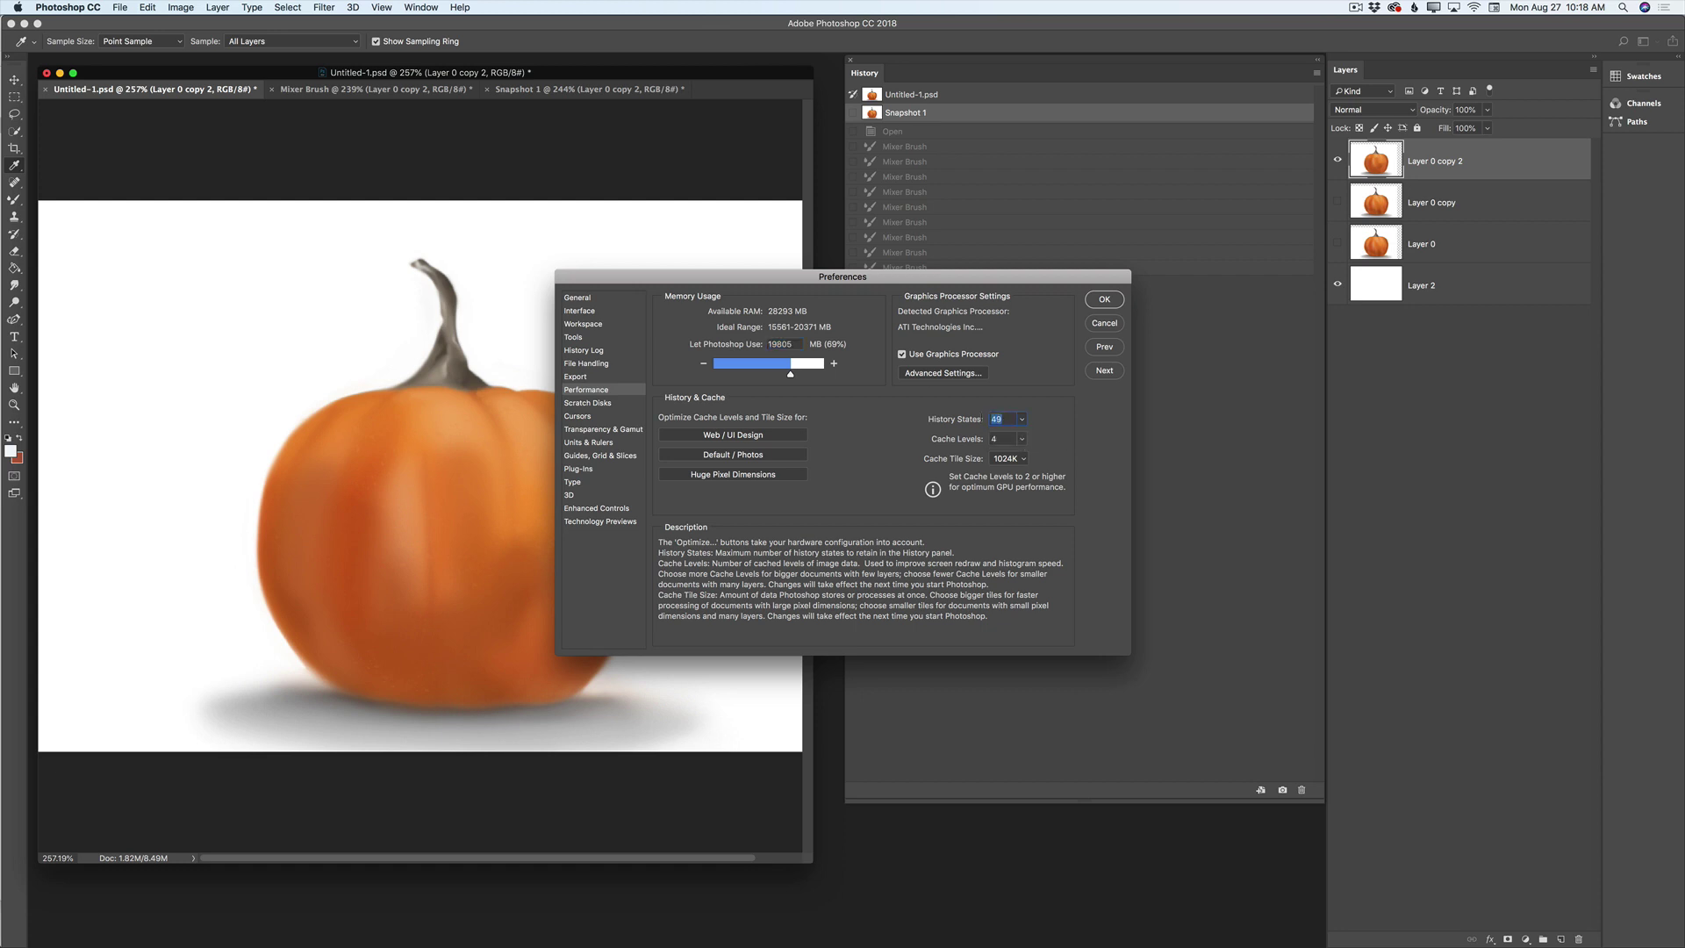
text(50)
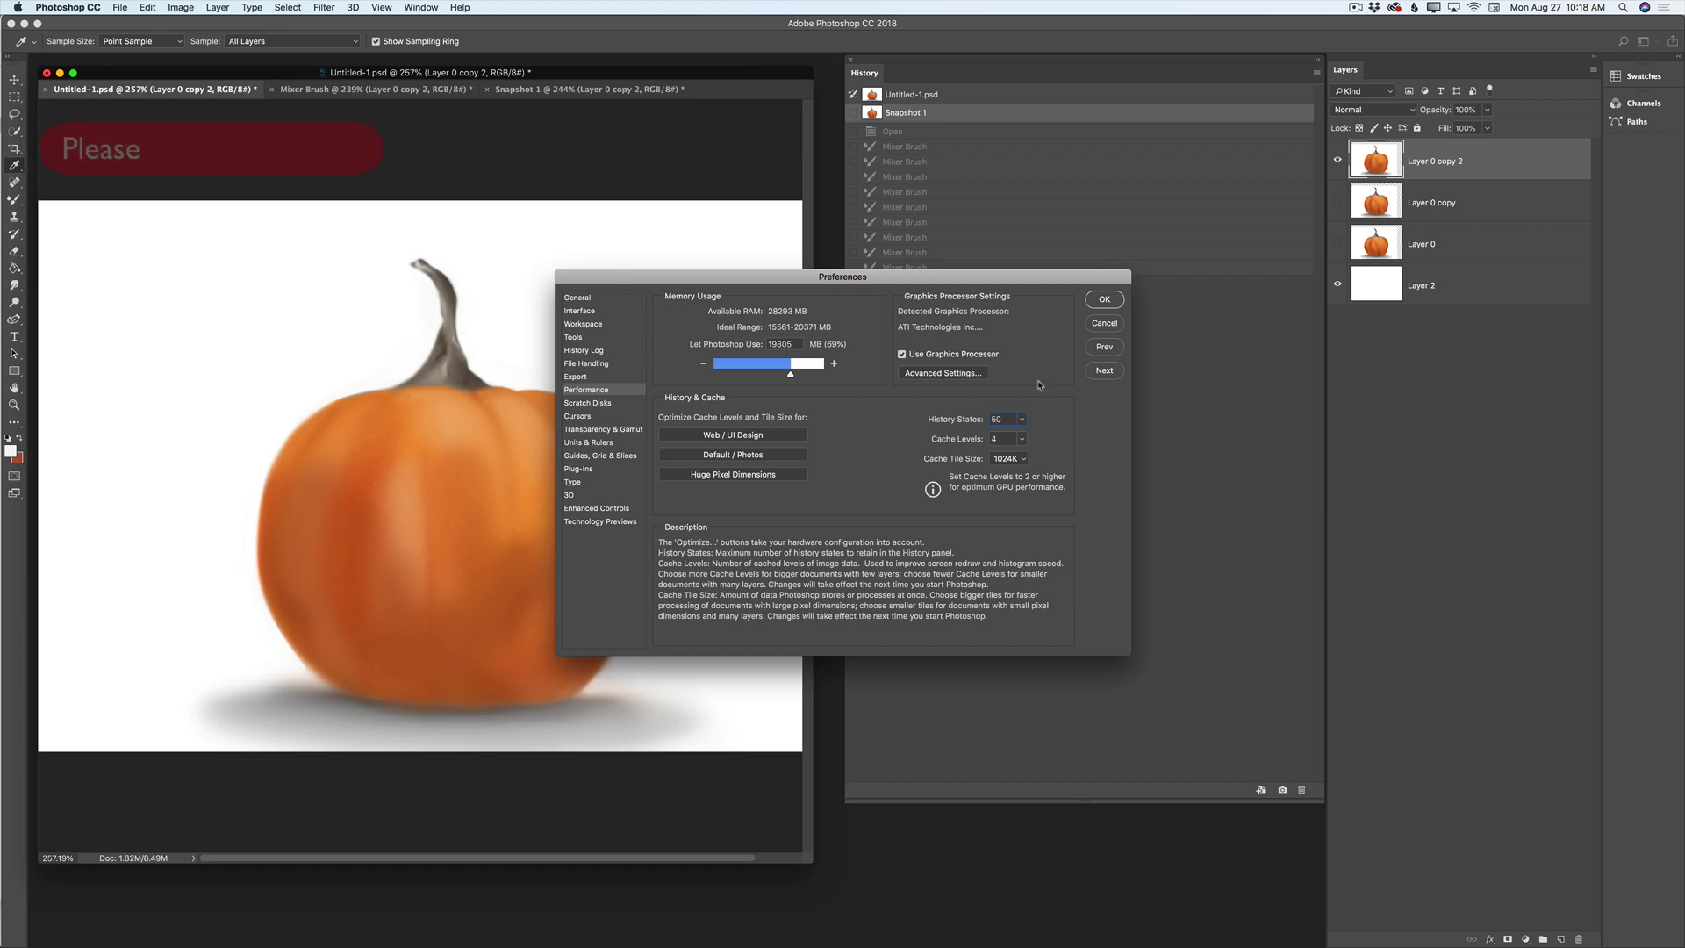